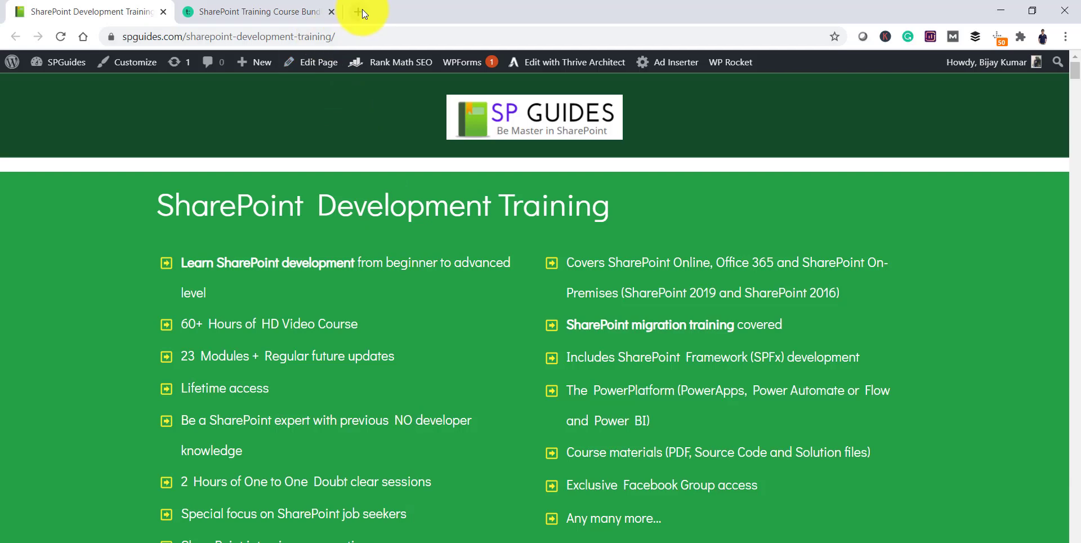
# Step: Load admin.teams.microsoft.com in a new Chrome tab to reach the Teams admin center dashboard
pyautogui.click(363, 9)
pyautogui.write('admin.')
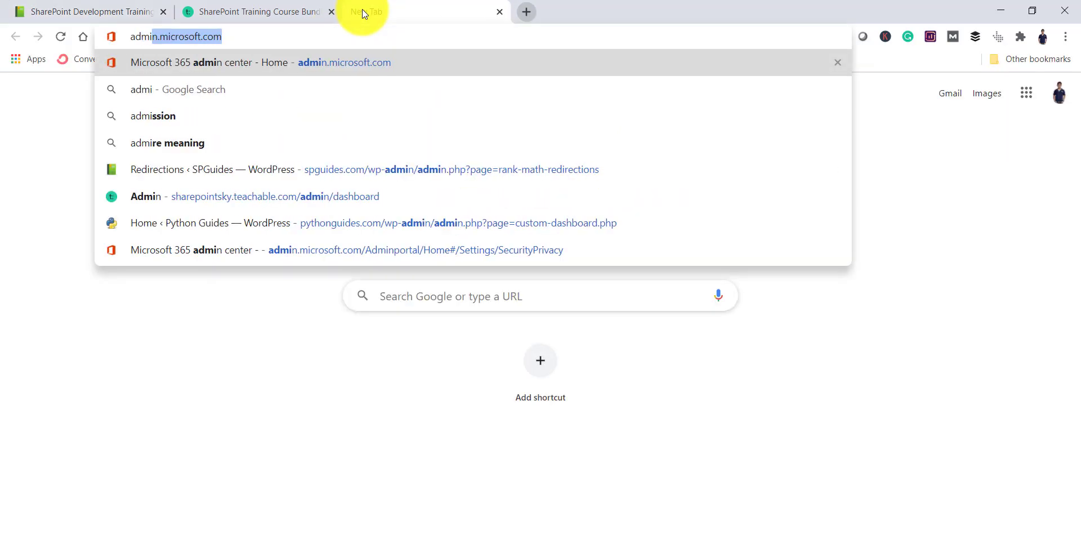
pyautogui.write('t')
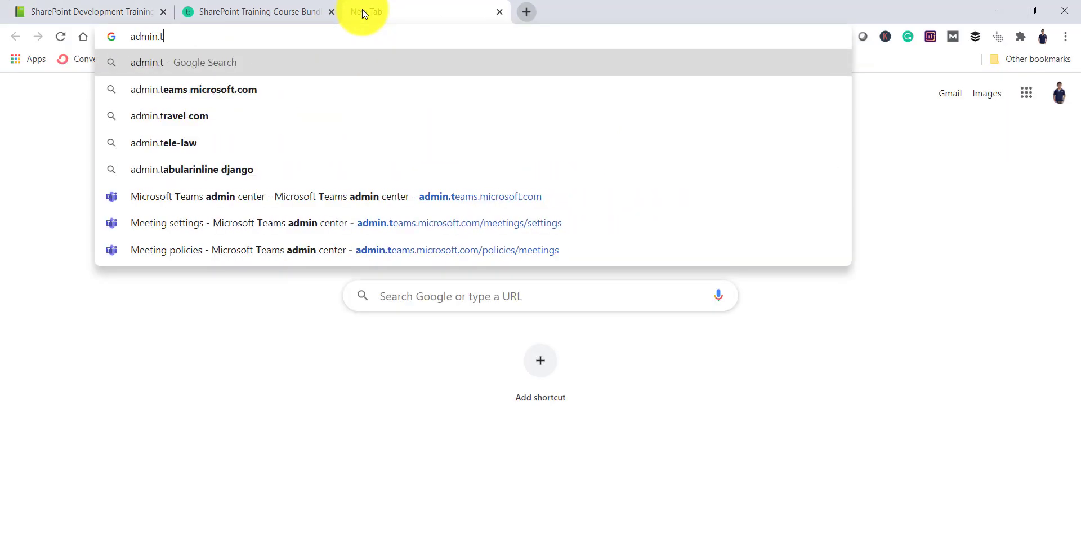
pyautogui.write('eams')
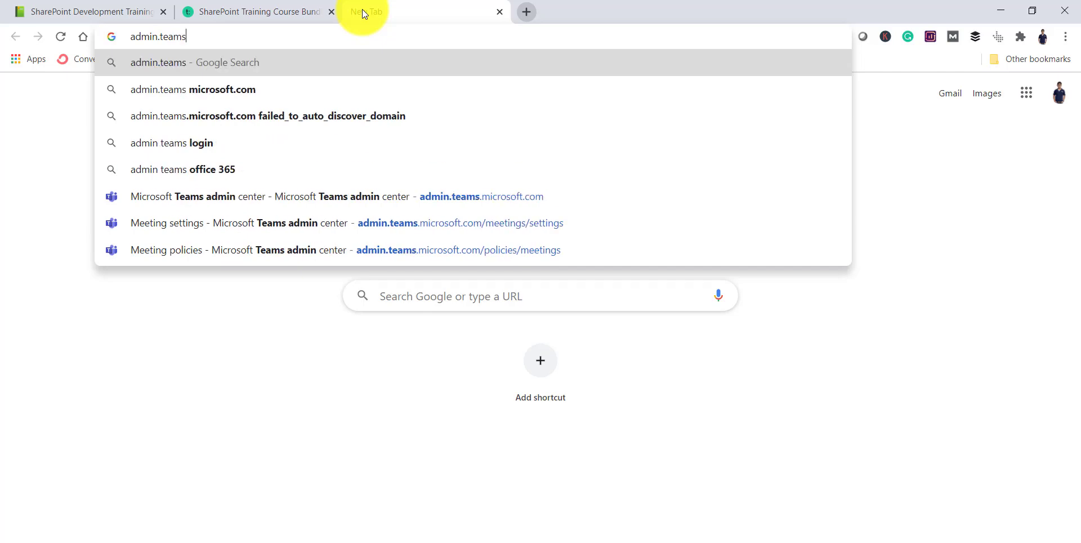
pyautogui.write('.')
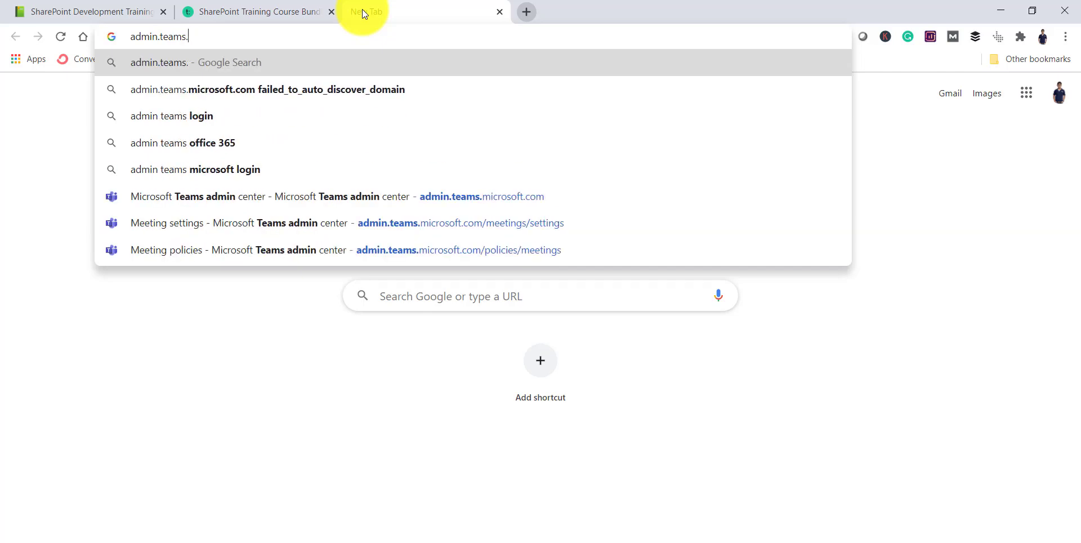
pyautogui.write('mi')
pyautogui.press('Return')
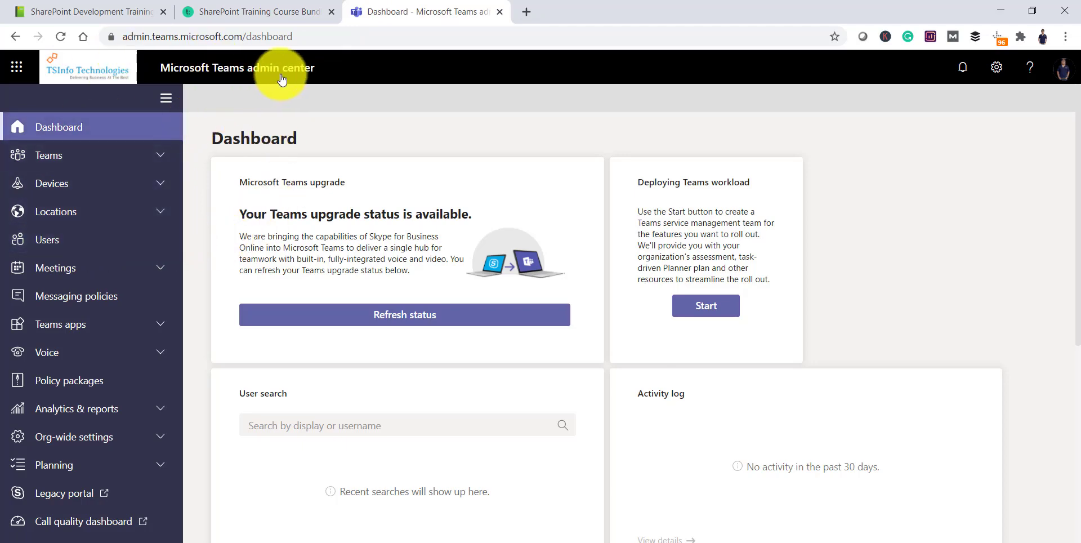
# Step: Confirm in Meetings > Meeting settings that anonymous users can join, then switch to Teams
pyautogui.click(76, 274)
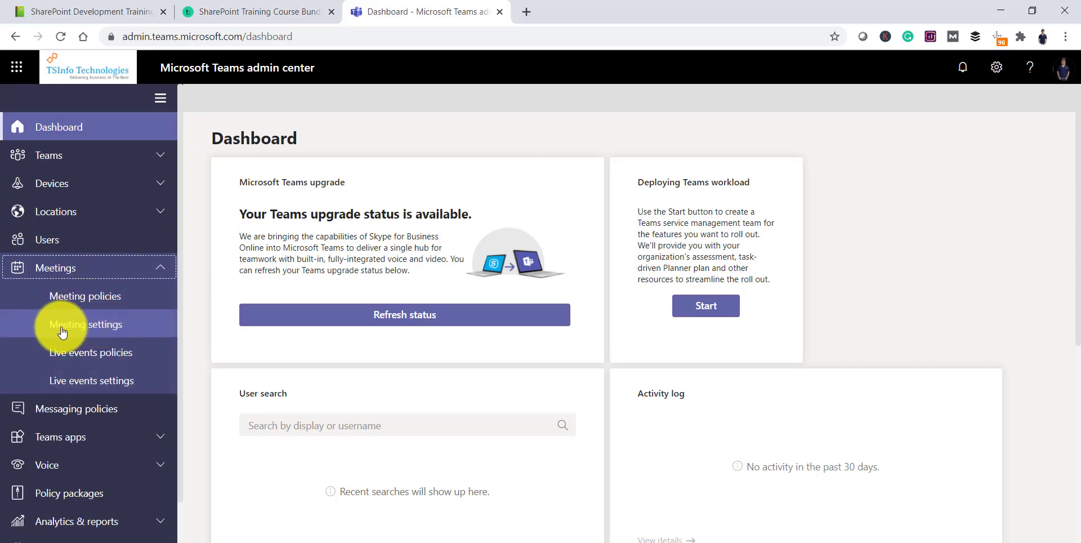
pyautogui.click(97, 332)
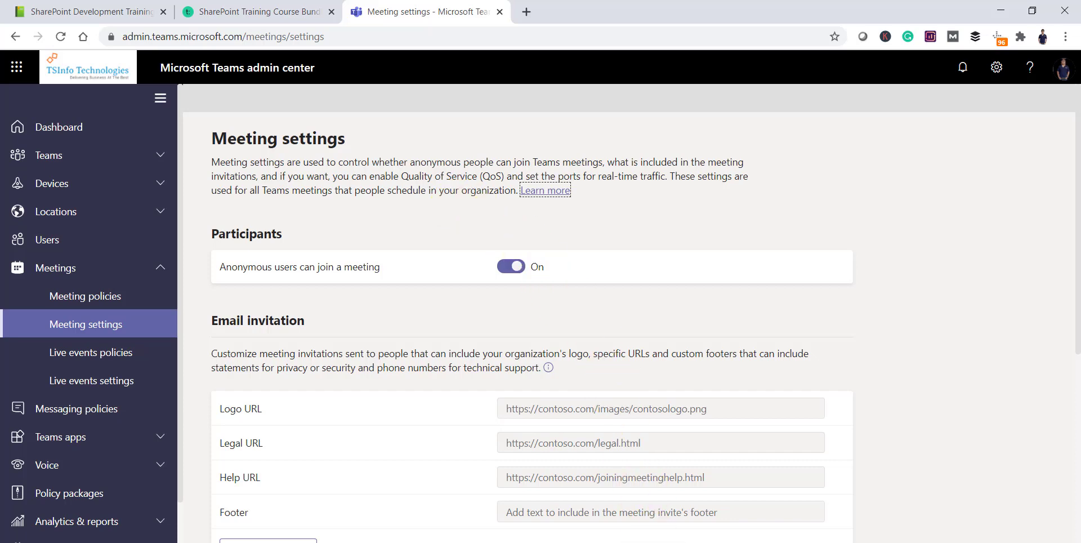
pyautogui.click(541, 541)
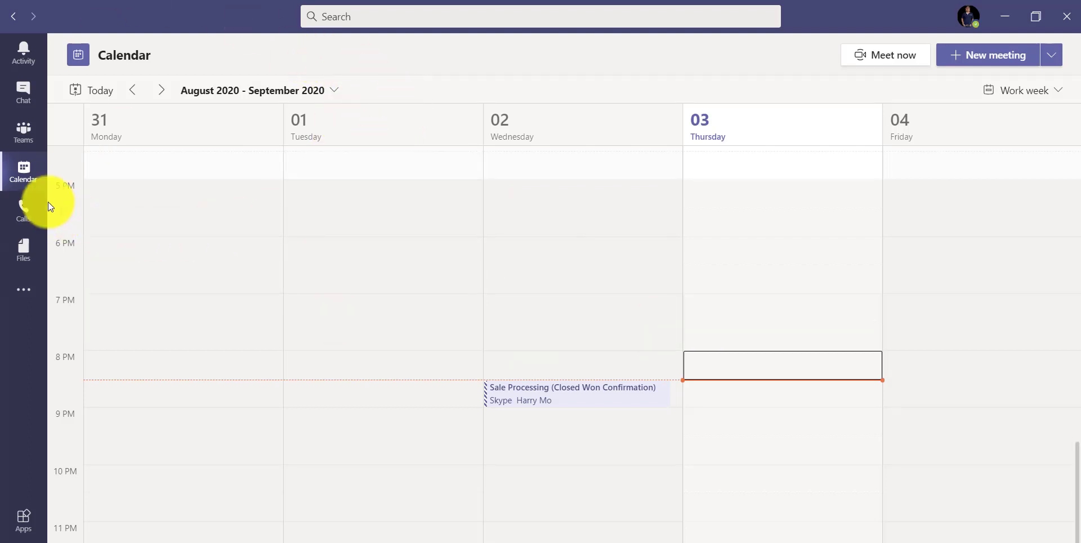
# Step: Refresh the calendar and start a scheduled meeting for Sep 3, 2020, 9:00–9:30 PM
pyautogui.click(25, 184)
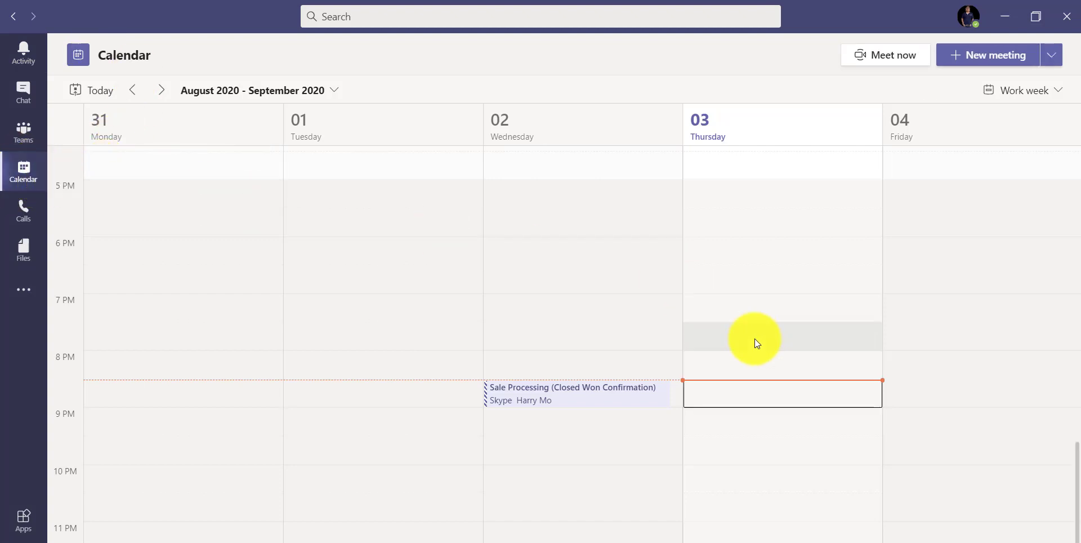
pyautogui.click(735, 423)
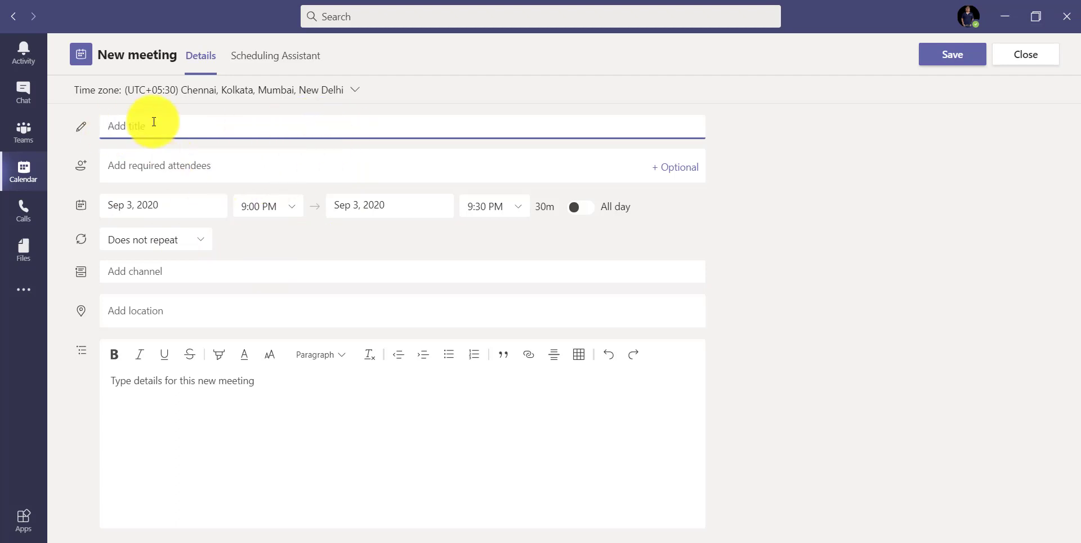
pyautogui.click(1038, 61)
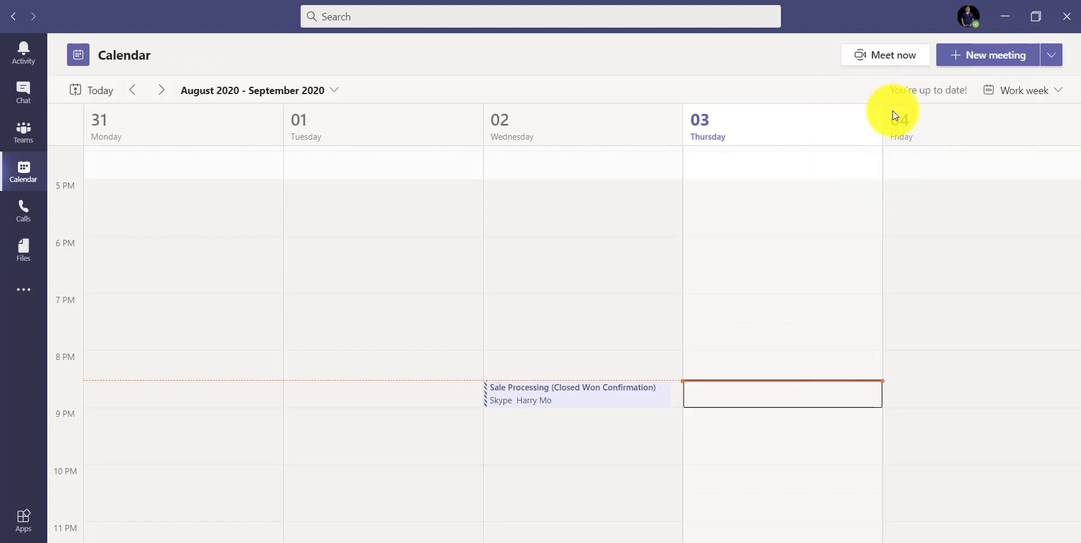
pyautogui.click(1051, 61)
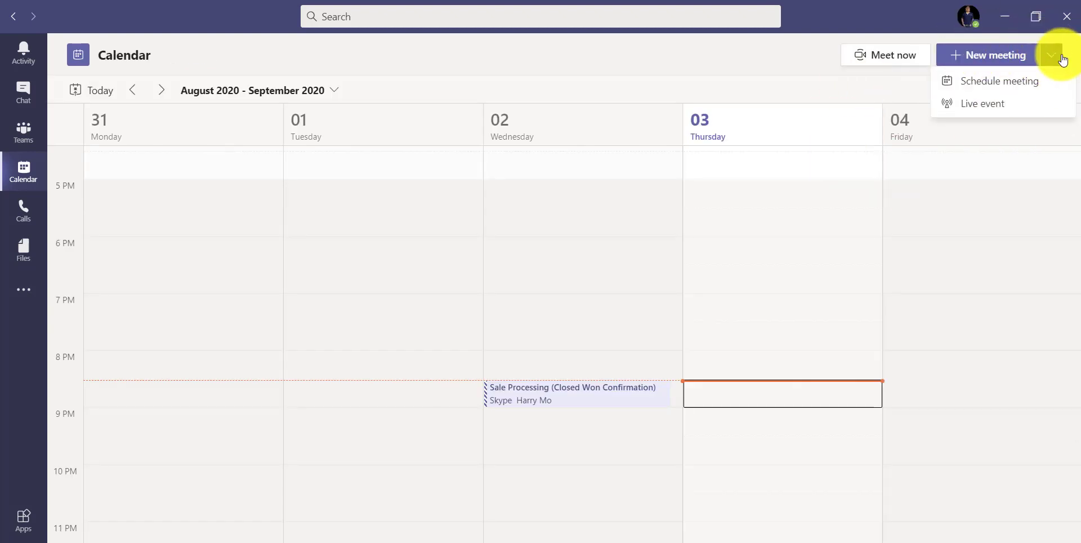
pyautogui.click(1005, 86)
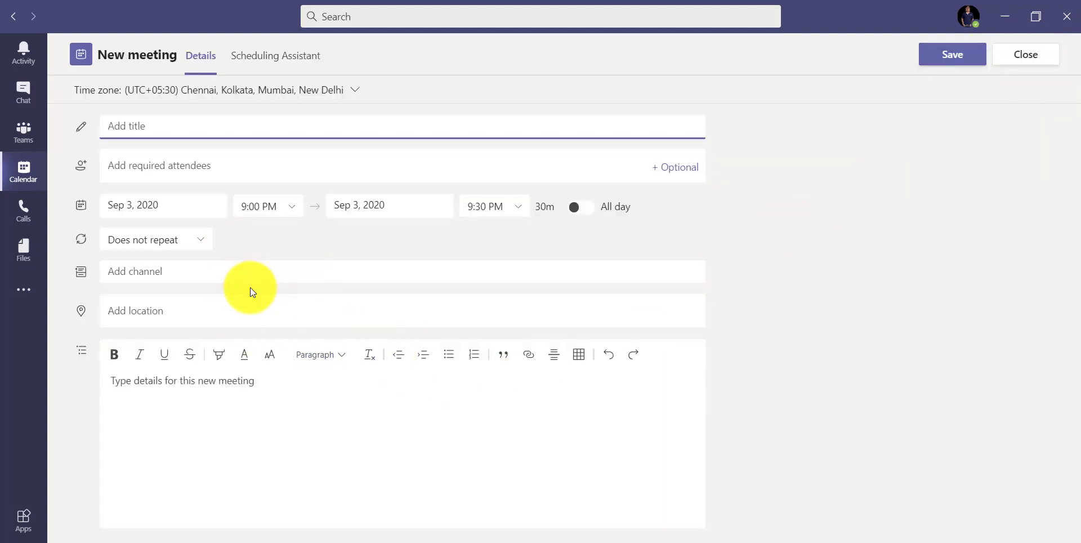
# Step: Title the meeting 'SPFX Demo Meetings'
pyautogui.click(187, 125)
pyautogui.write('SP')
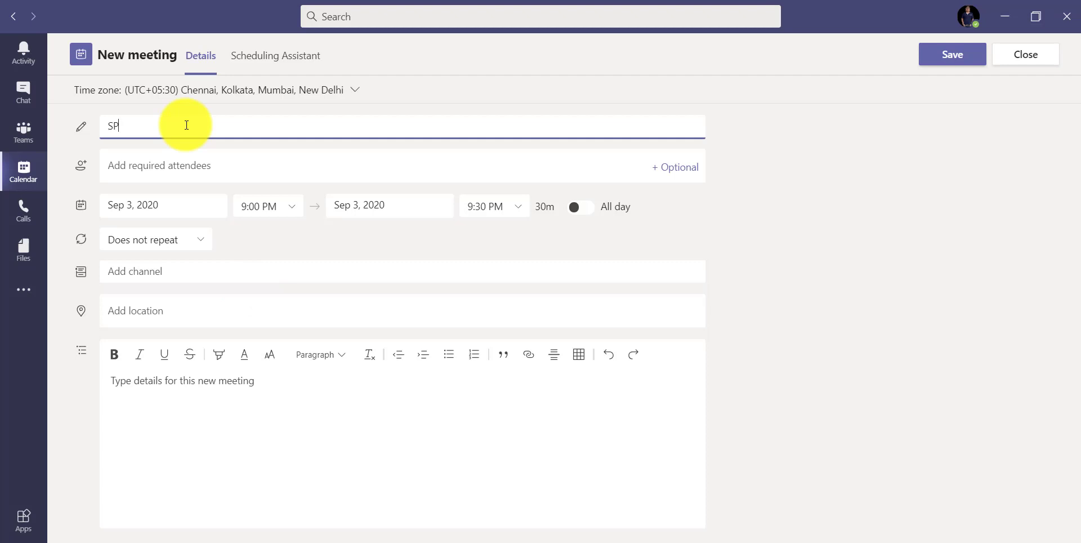
pyautogui.write('FX Meeting')
pyautogui.press('BackSpace')
pyautogui.press('BackSpace')
pyautogui.press('BackSpace')
pyautogui.press('BackSpace')
pyautogui.press('BackSpace')
pyautogui.press('BackSpace')
pyautogui.press('BackSpace')
pyautogui.press('BackSpace')
pyautogui.write('Demo Meetings')
# Step: Add a colleague and an external Gmail address as required attendees
pyautogui.click(192, 165)
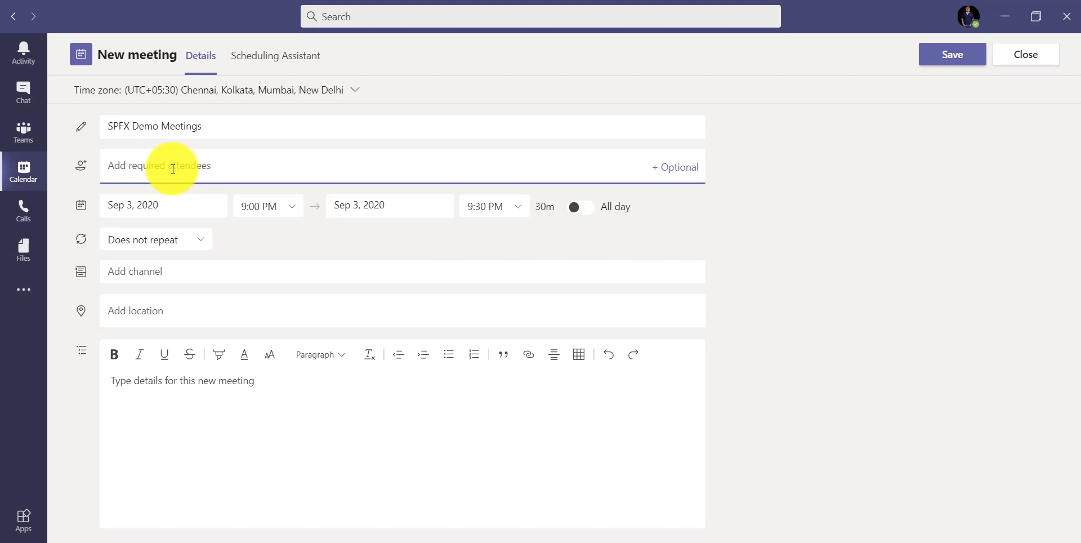
pyautogui.write('b')
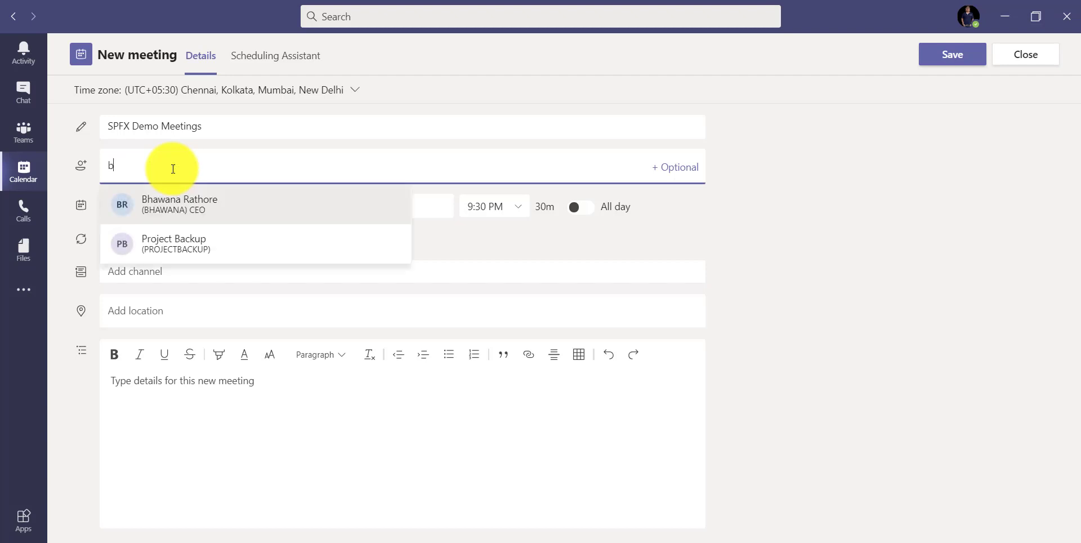
pyautogui.click(188, 207)
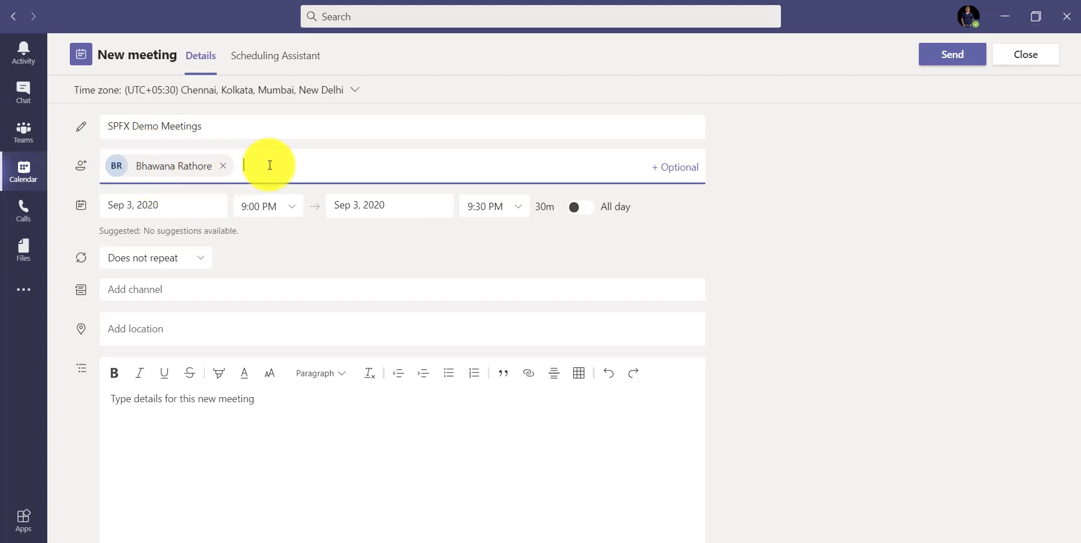
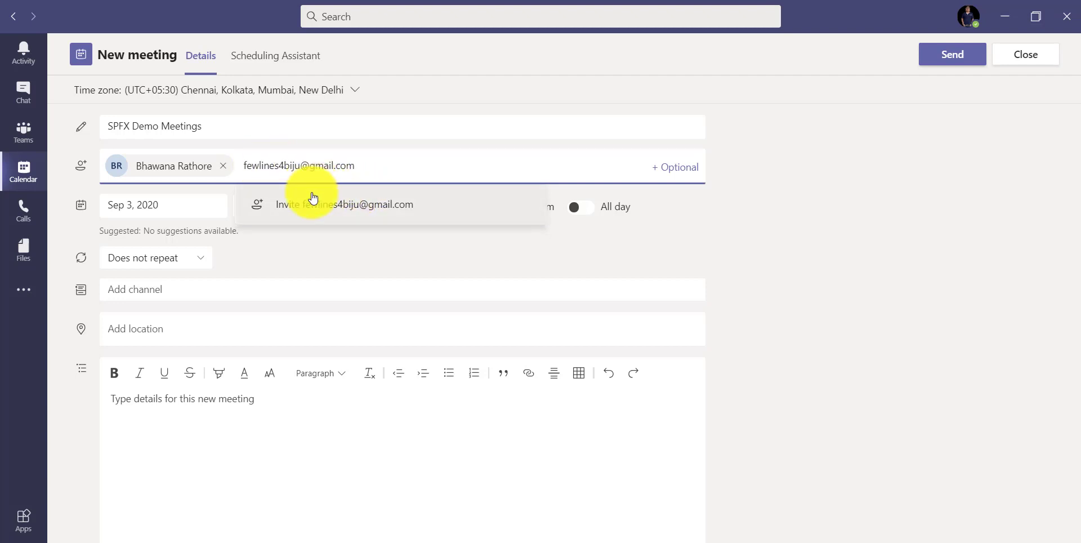
pyautogui.click(332, 216)
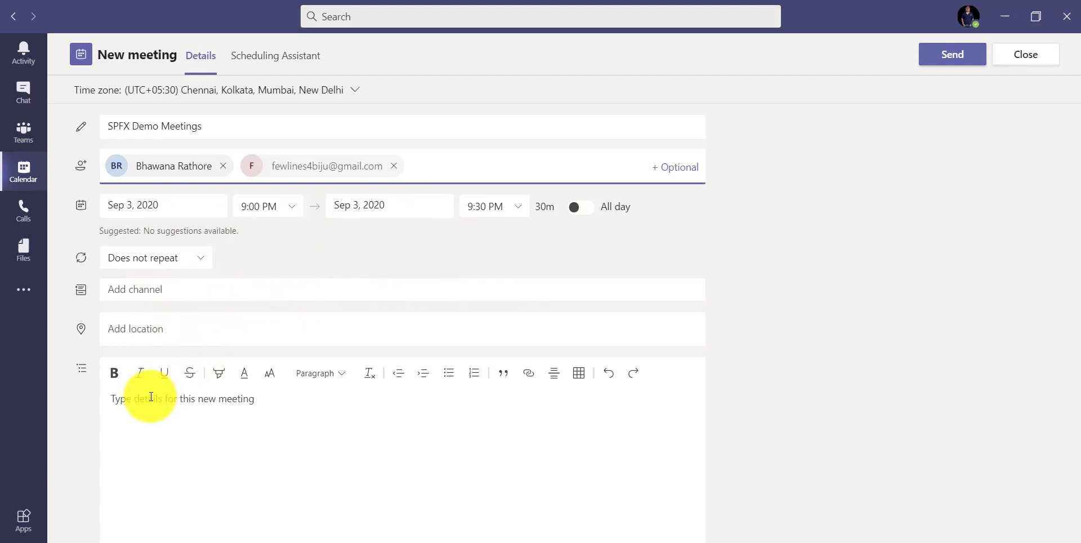
# Step: Write a short agenda note in the description and send the invitation
pyautogui.click(219, 405)
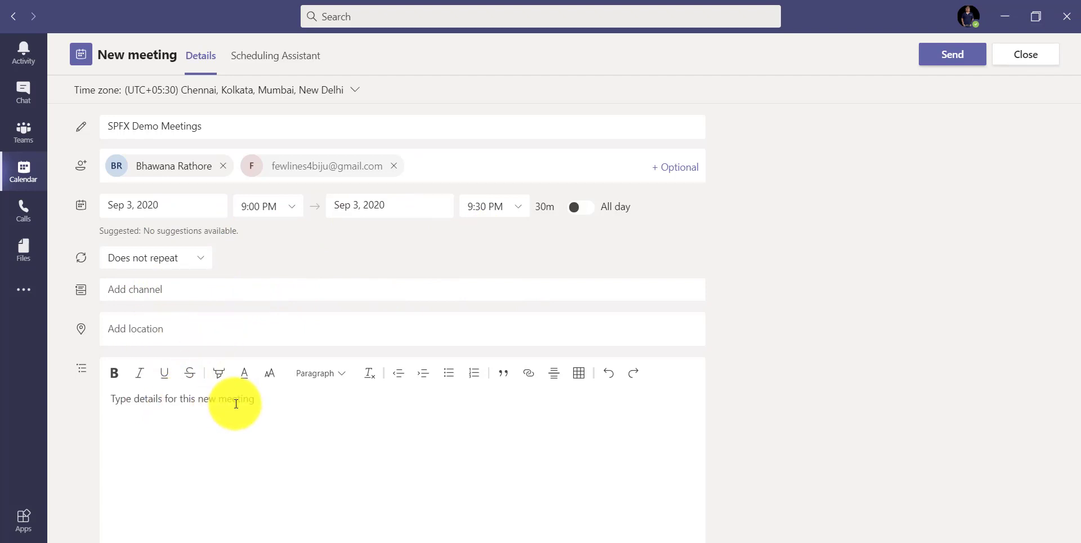
pyautogui.write('L')
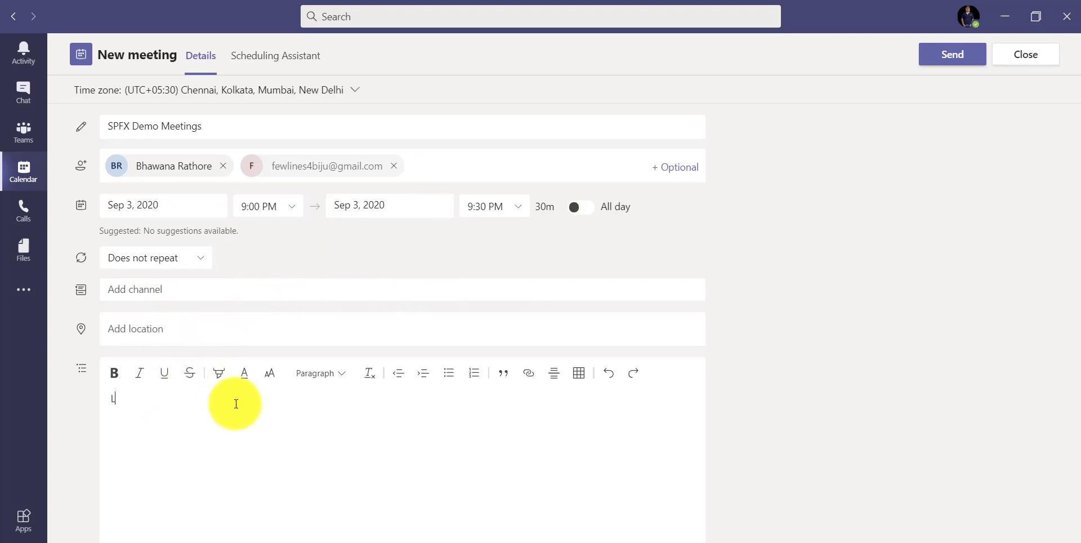
pyautogui.write('et us discuss on the SPFx devle')
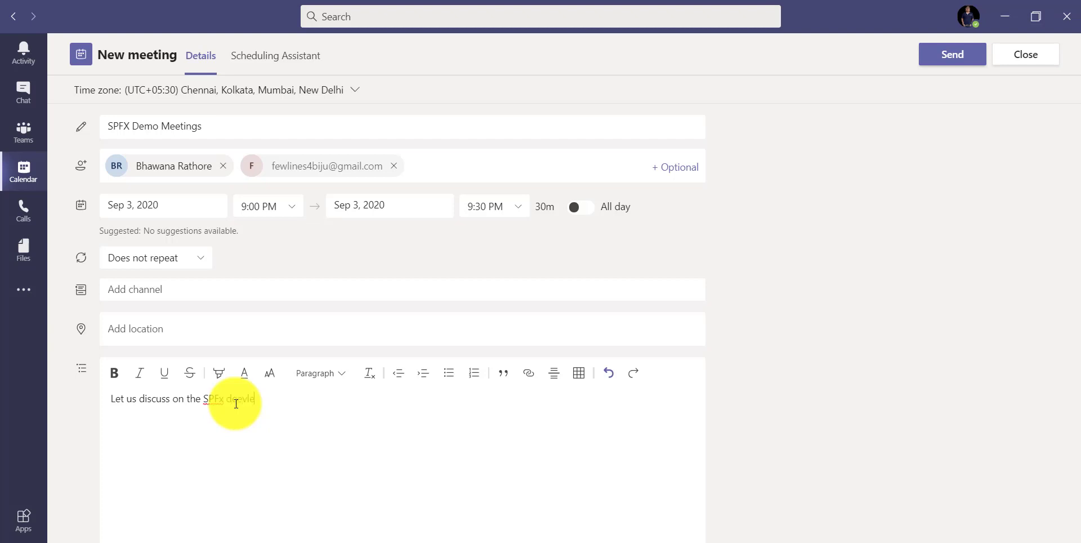
pyautogui.write('ment.')
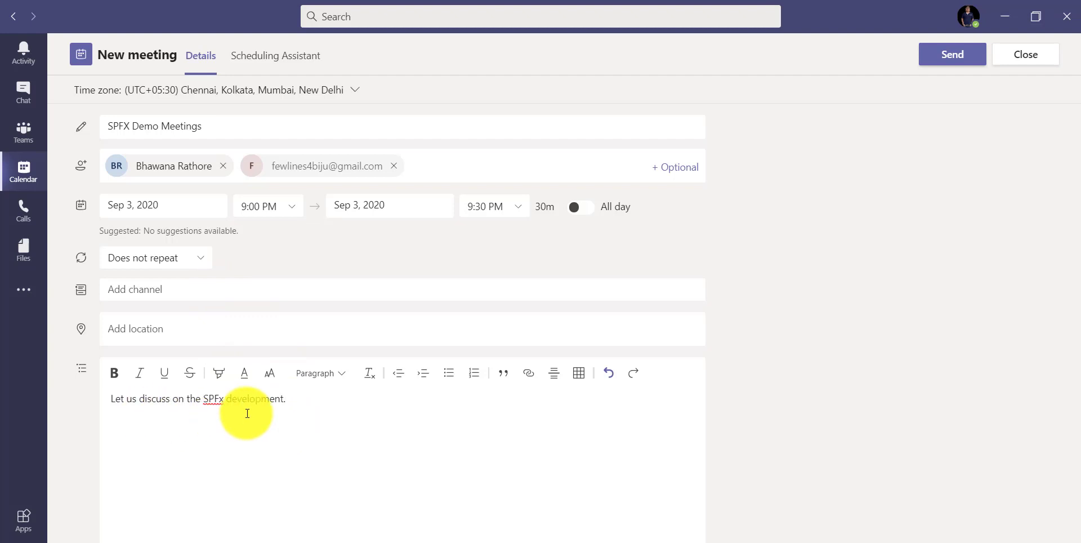
pyautogui.click(950, 55)
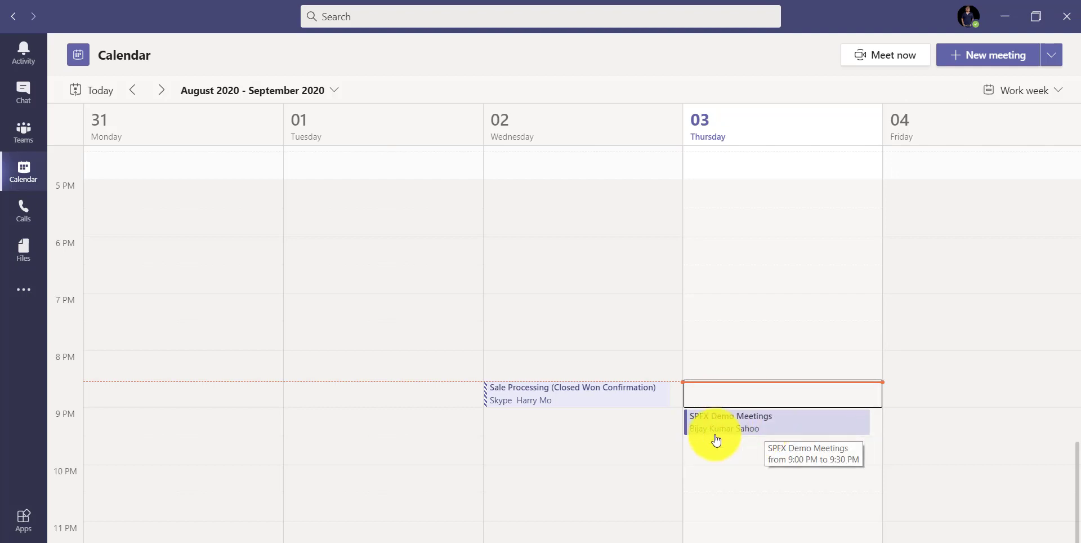
pyautogui.doubleClick(750, 432)
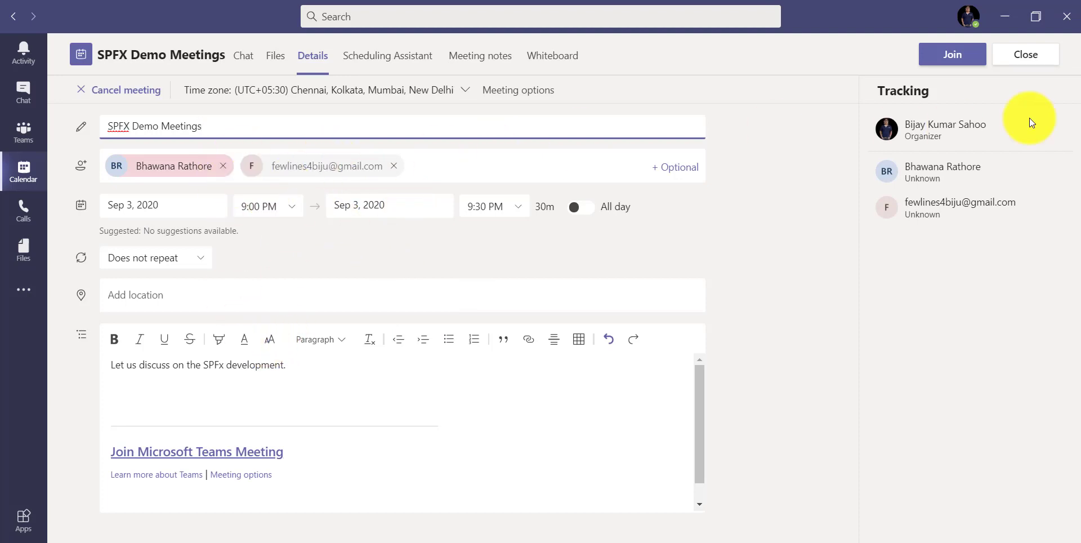
pyautogui.click(1041, 59)
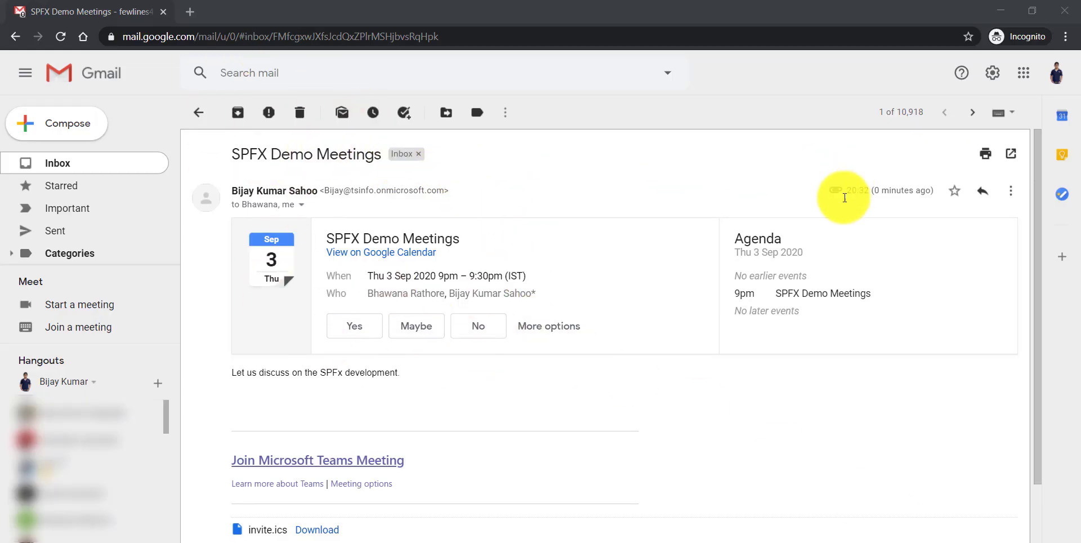
# Step: Open the Join Microsoft Teams Meeting link from the SPFX Demo Meetings invitation email
pyautogui.moveTo(231, 152); pyautogui.dragTo(373, 155)
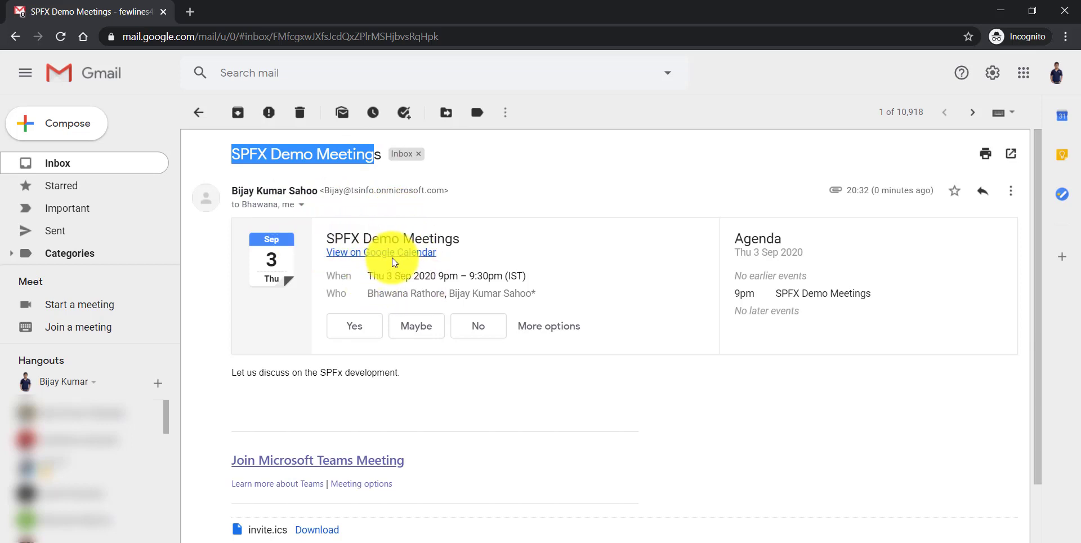
pyautogui.scroll(-2, 687, 295)
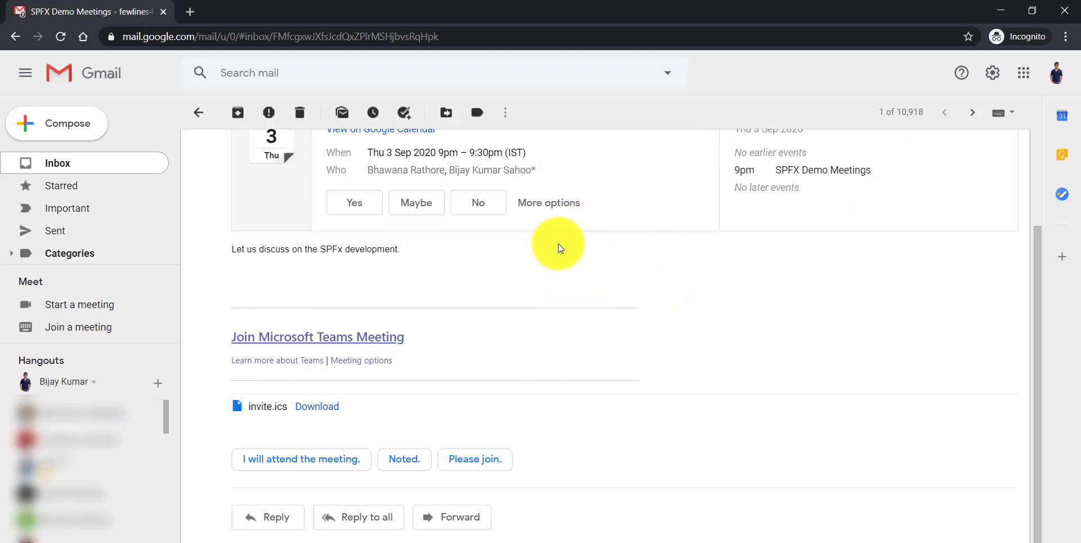
pyautogui.click(358, 338)
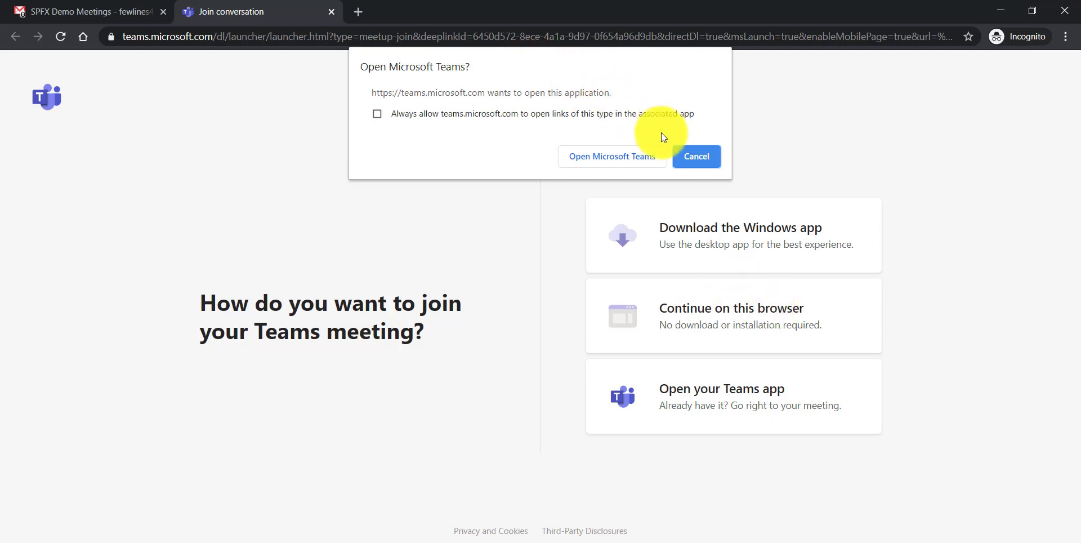
# Step: Choose to continue in the browser, with camera and microphone turned off
pyautogui.click(692, 156)
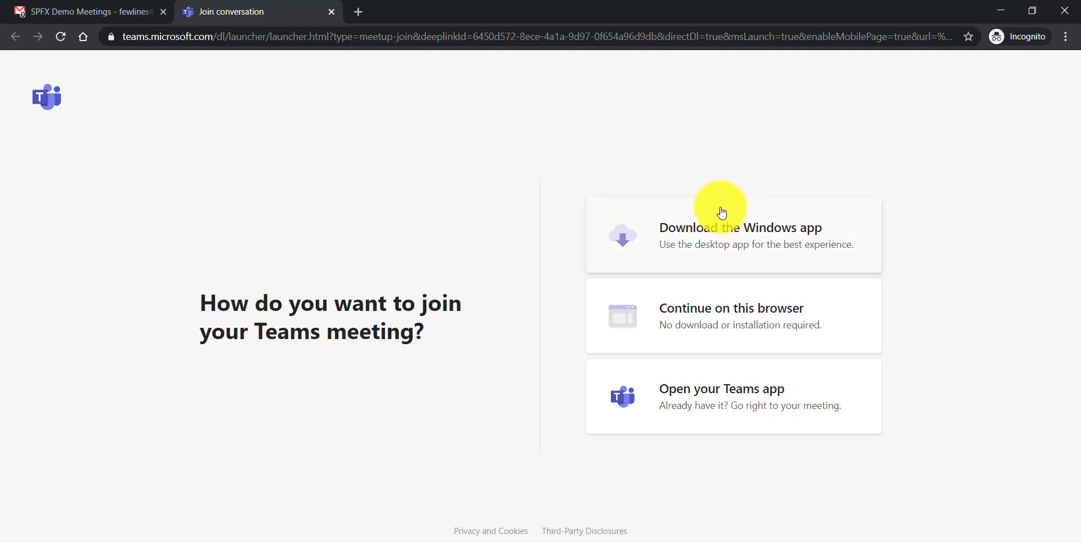
pyautogui.click(715, 322)
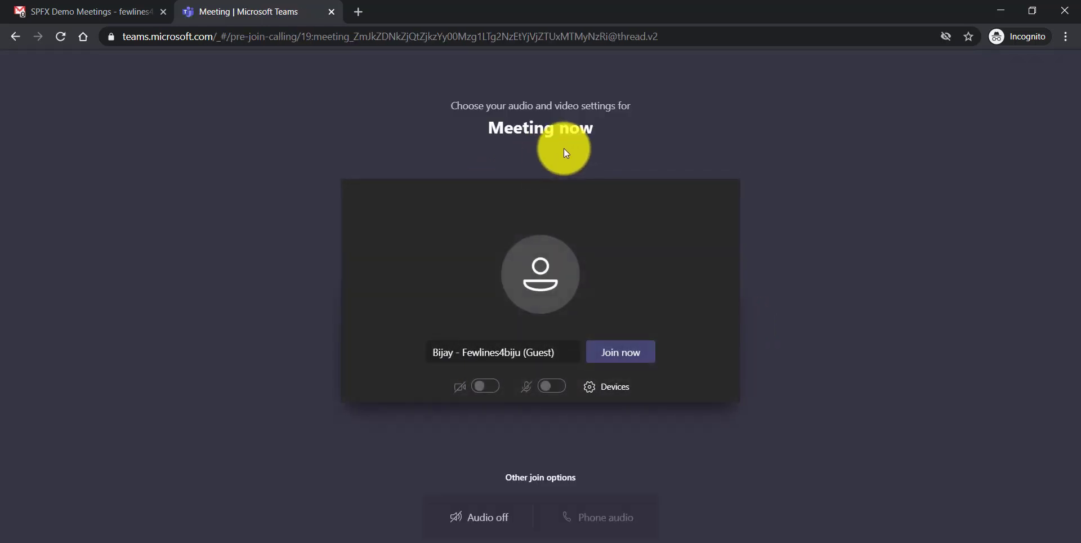
pyautogui.click(485, 385)
pyautogui.click(481, 387)
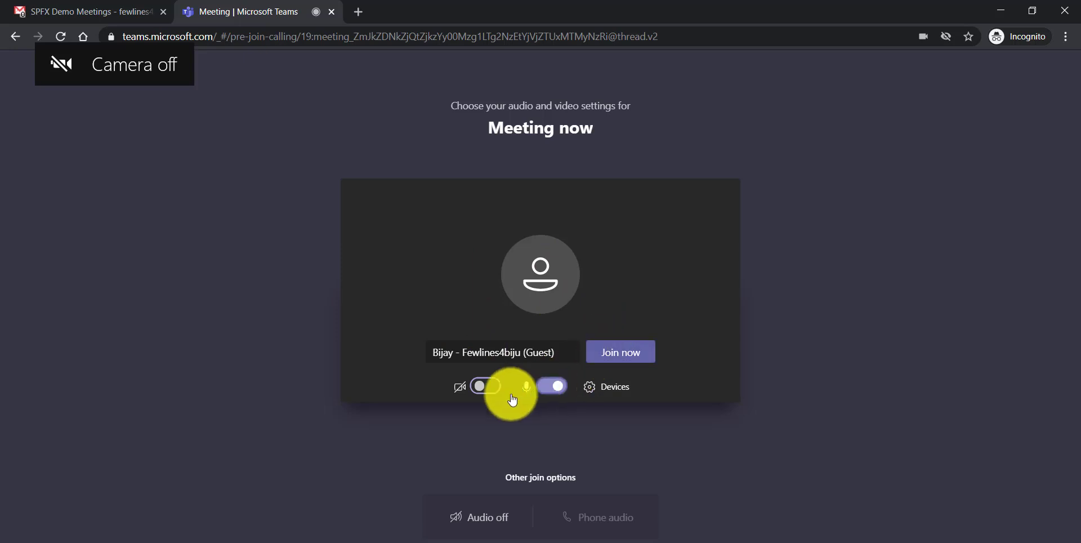
pyautogui.click(557, 388)
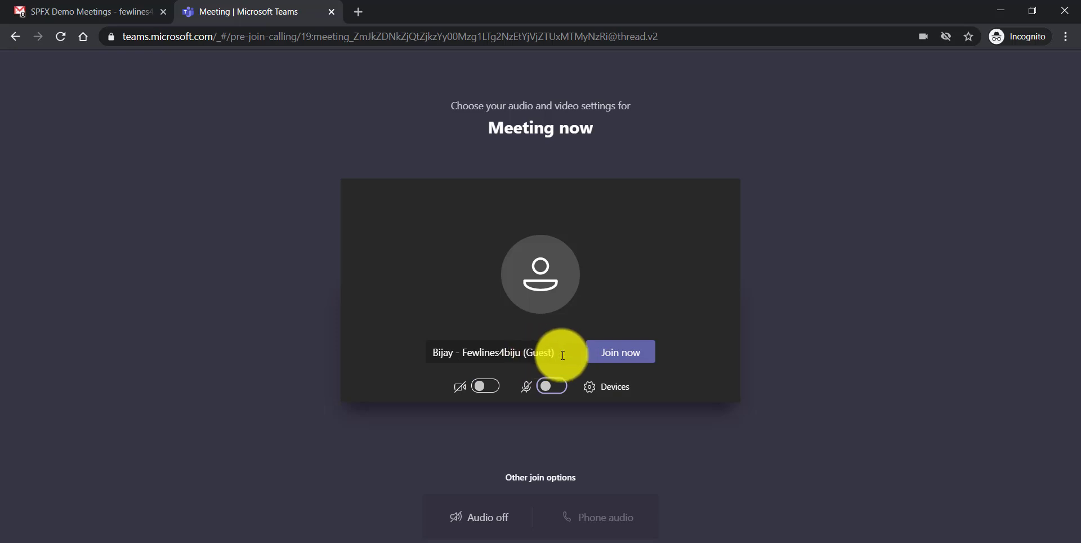
# Step: Join as a guest, then join SPFX Demo Meetings from the Teams calendar as organizer
pyautogui.moveTo(562, 355); pyautogui.dragTo(410, 330)
pyautogui.click(420, 328)
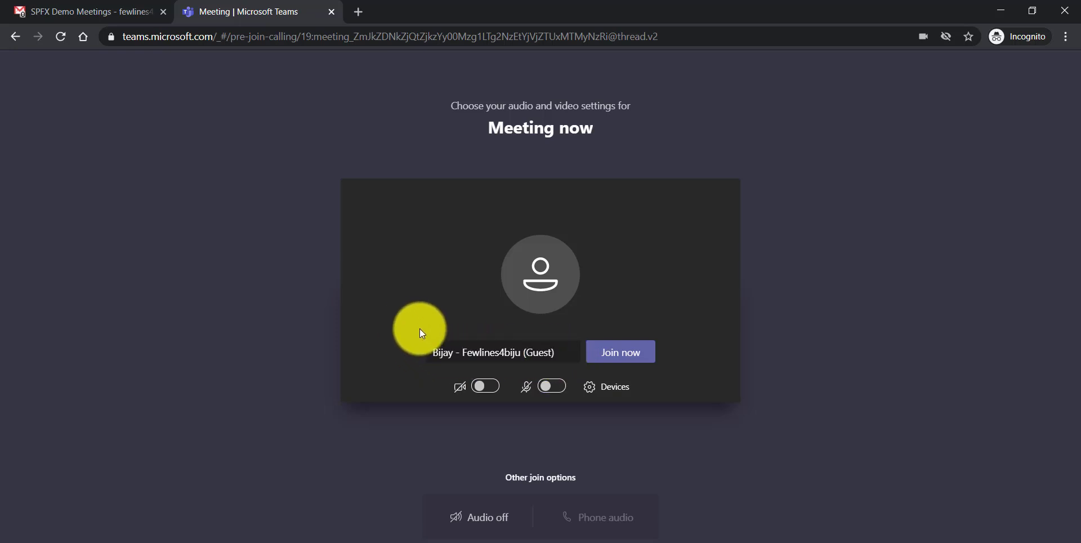
pyautogui.click(622, 359)
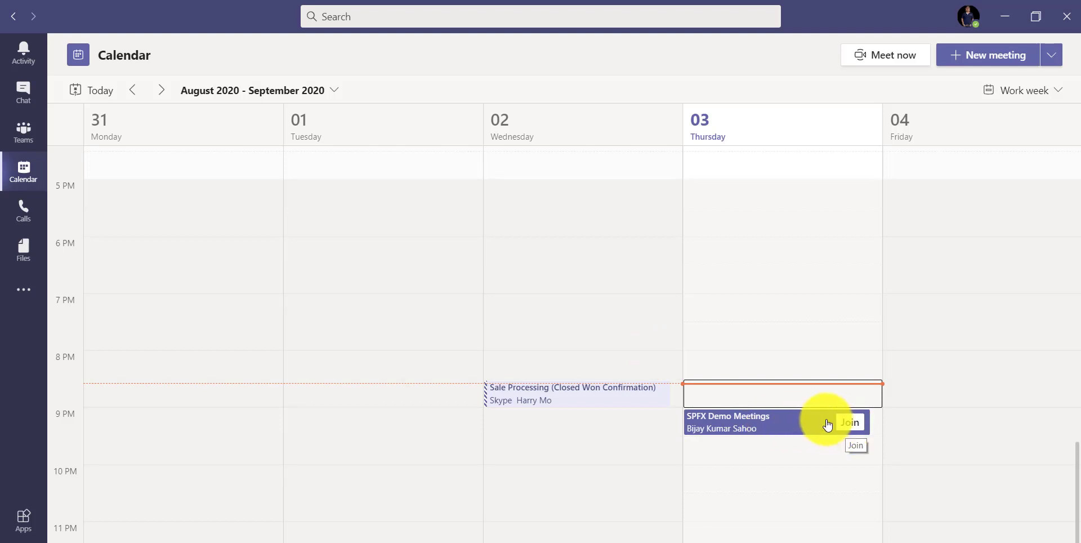
pyautogui.click(853, 424)
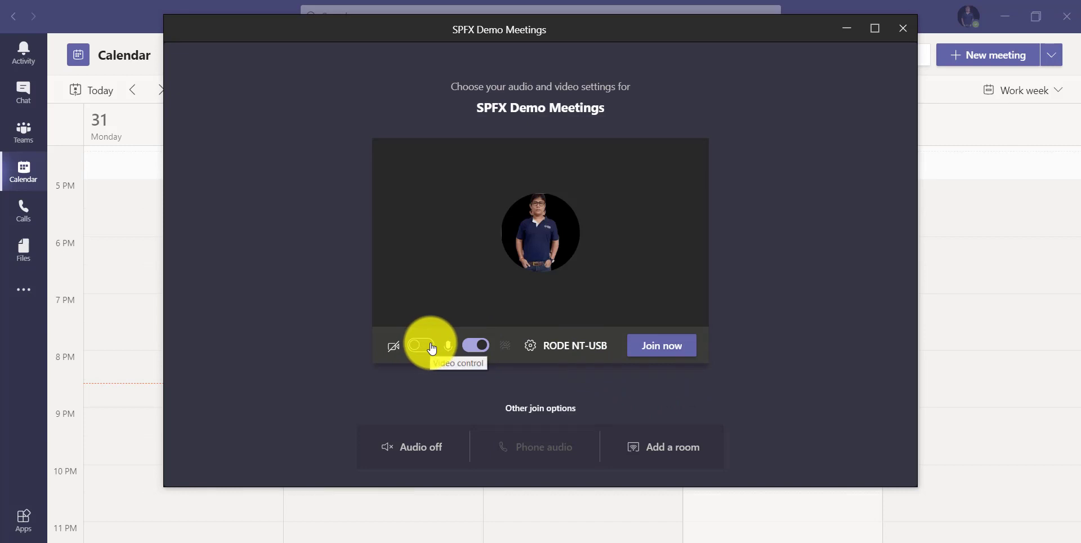
# Step: Join the SPFX Demo Meetings call as organizer from the pre-join screen
pyautogui.click(675, 353)
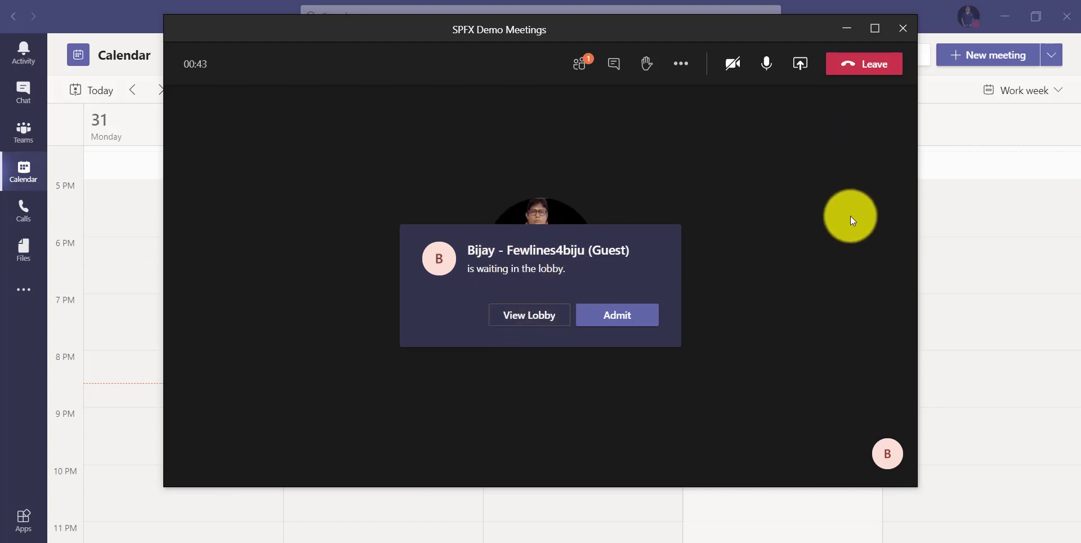
# Step: Admit the lobby guest, show the participant list, and open the guest's options menu
pyautogui.click(625, 316)
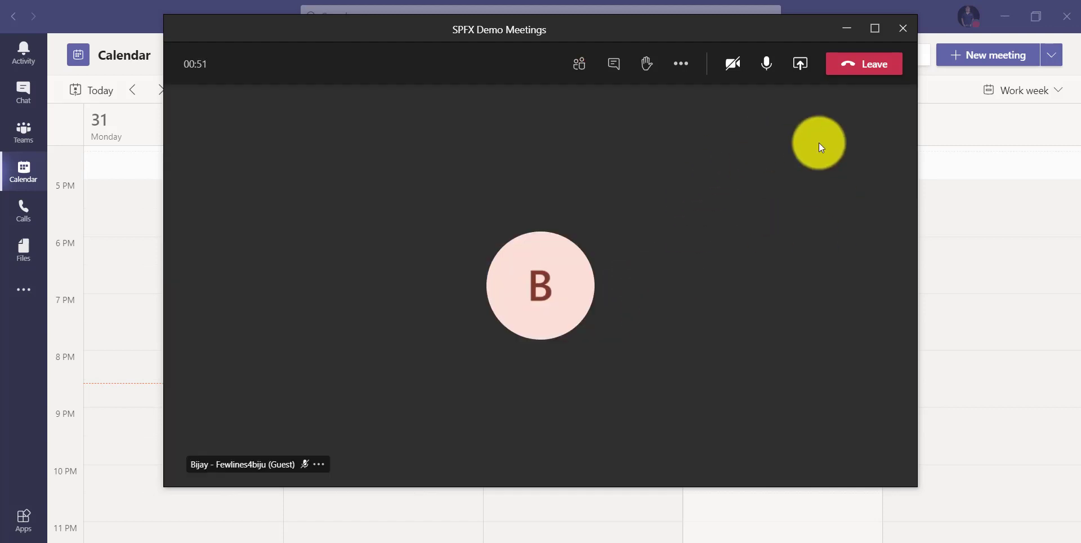
pyautogui.click(586, 81)
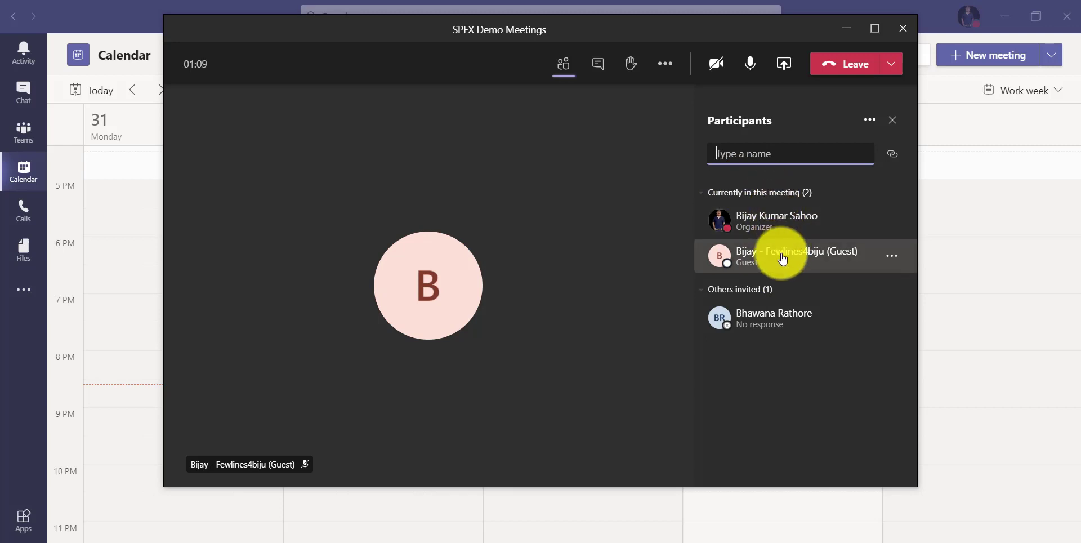
pyautogui.click(897, 261)
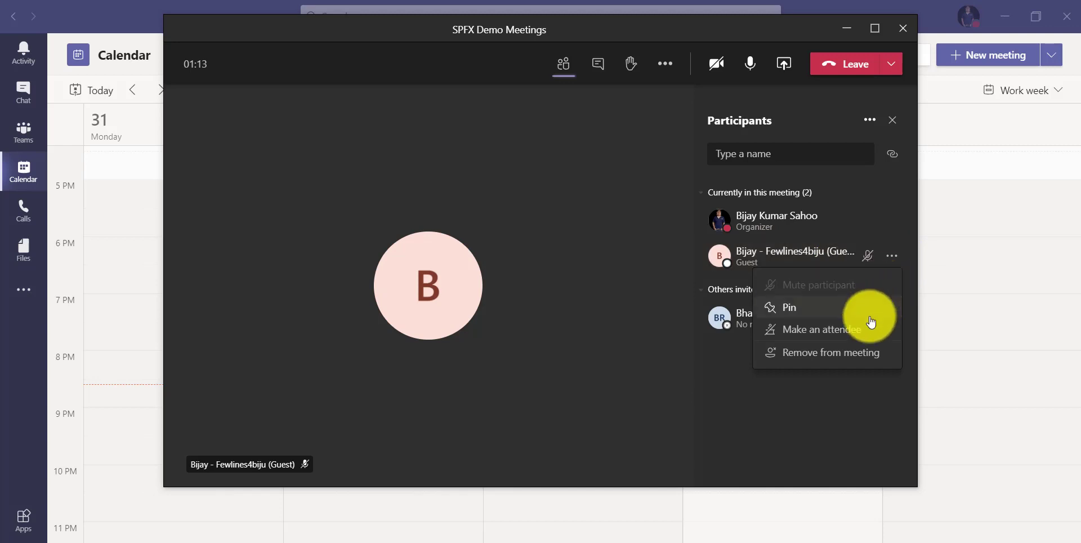
# Step: Change the guest to an attendee, then bring up the guest's browser meeting window
pyautogui.click(828, 332)
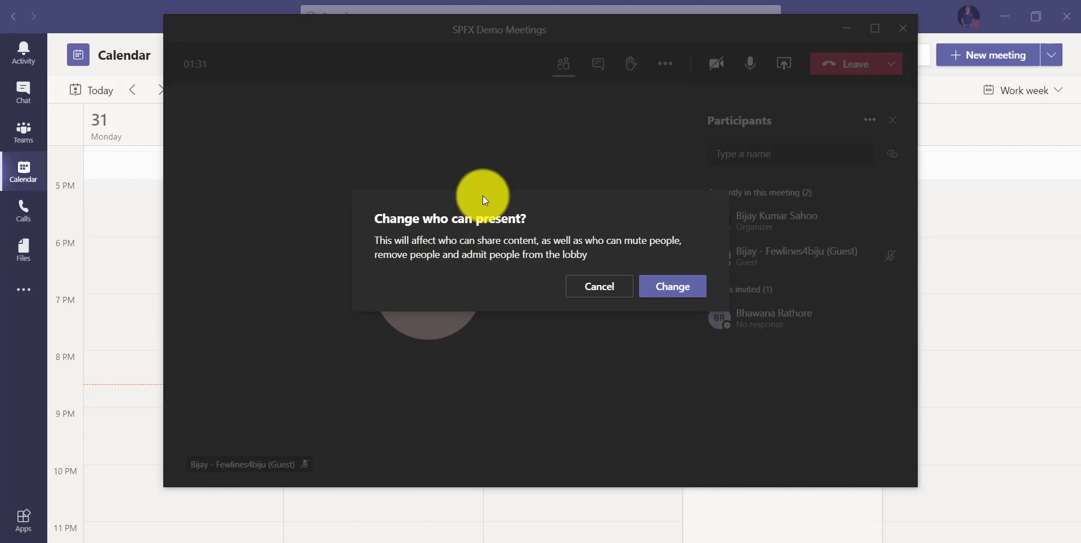
pyautogui.click(652, 285)
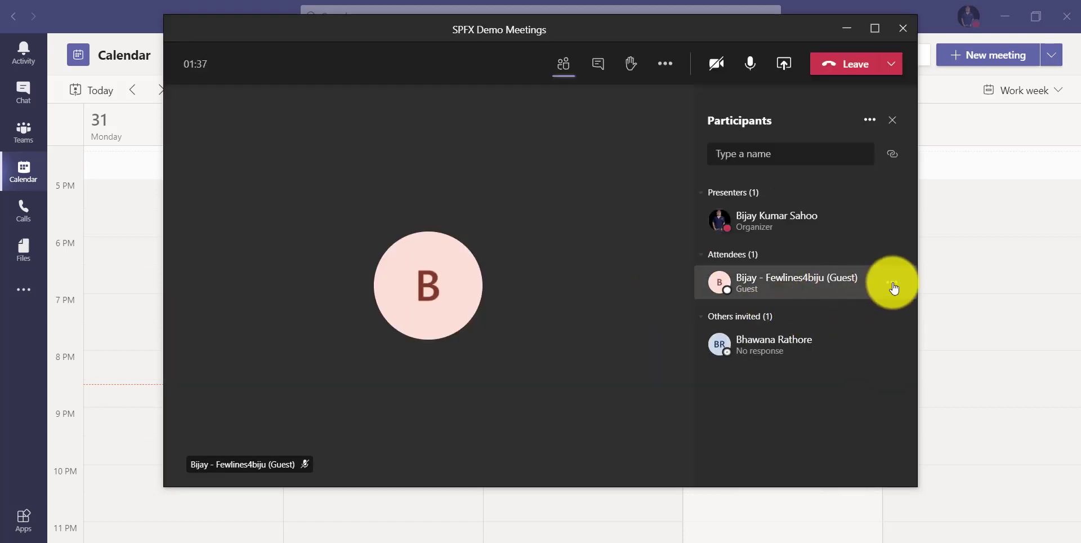
pyautogui.click(893, 286)
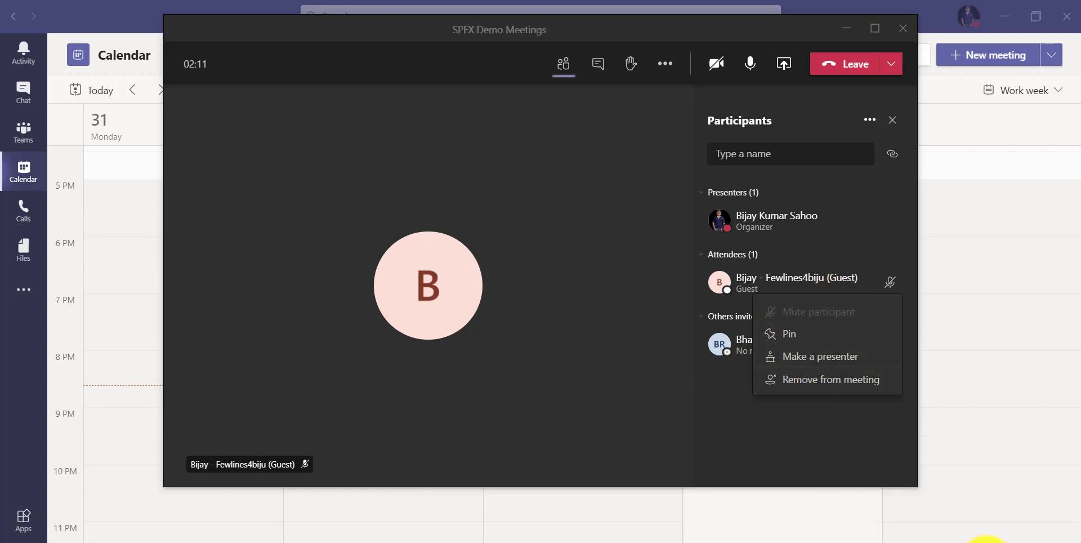
pyautogui.click(619, 365)
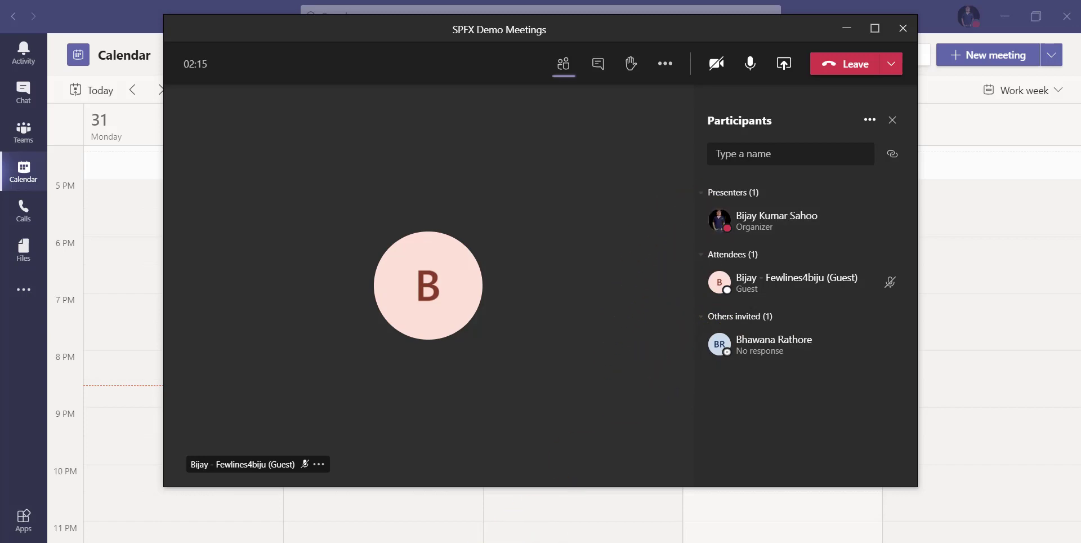
pyautogui.click(512, 510)
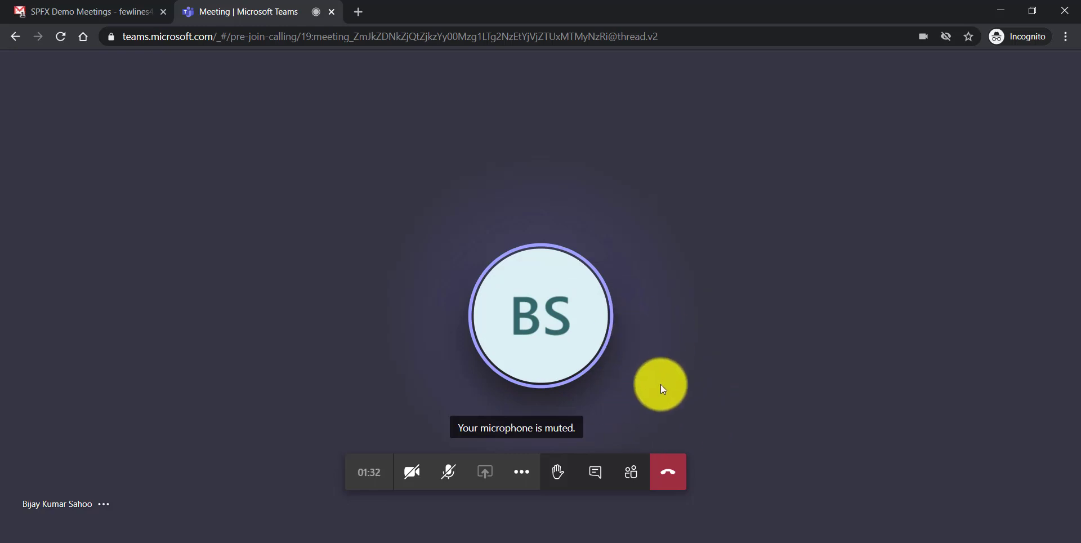
# Step: Make the guest a presenter again, then leave the meeting from the browser view
pyautogui.click(631, 472)
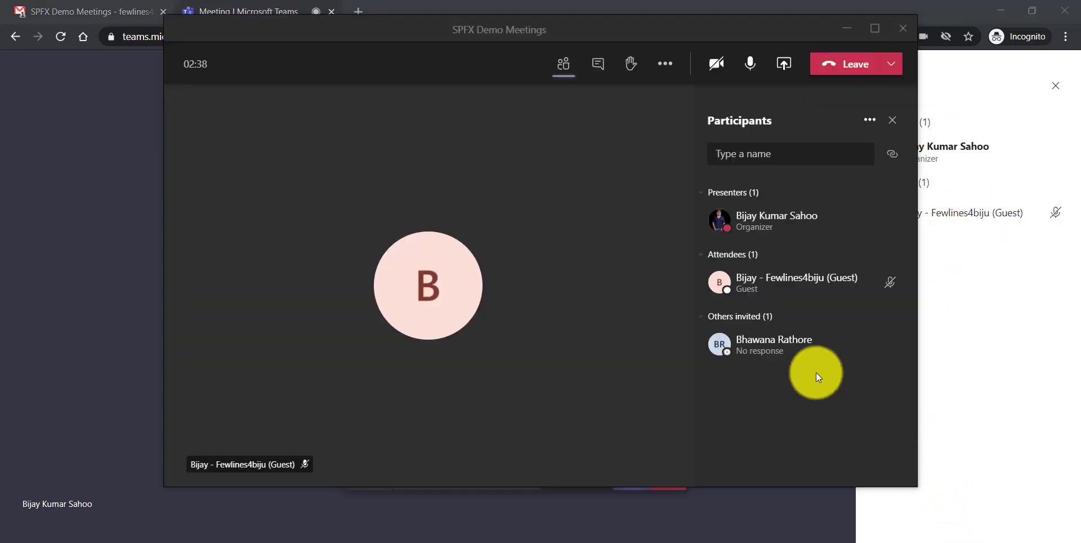
pyautogui.click(888, 285)
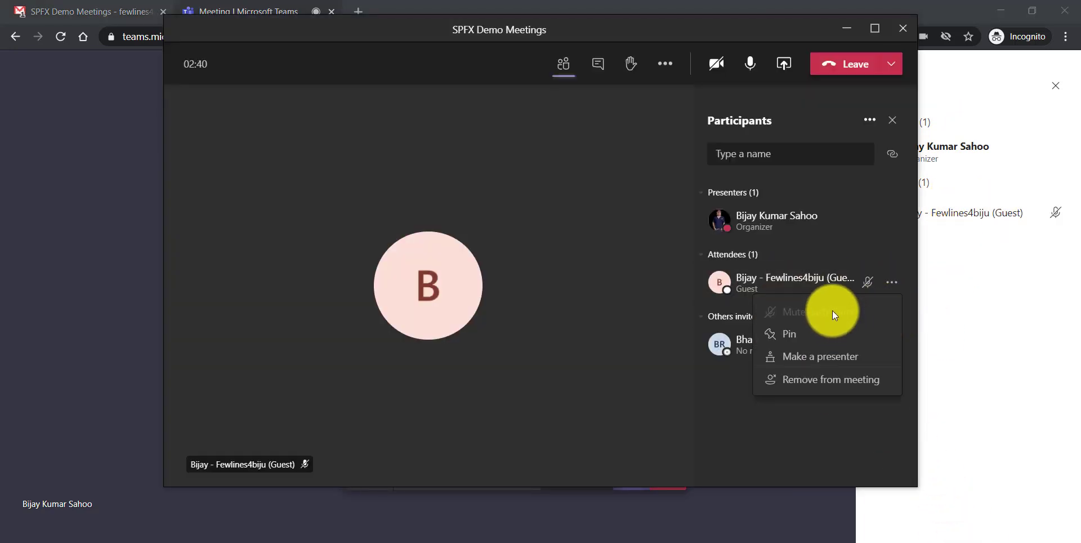
pyautogui.click(793, 359)
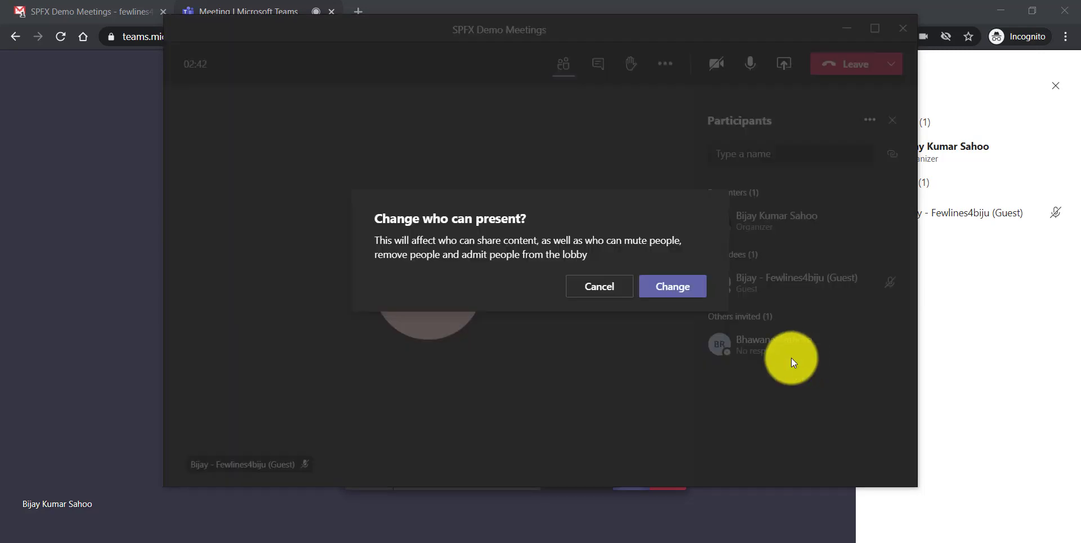
pyautogui.click(671, 291)
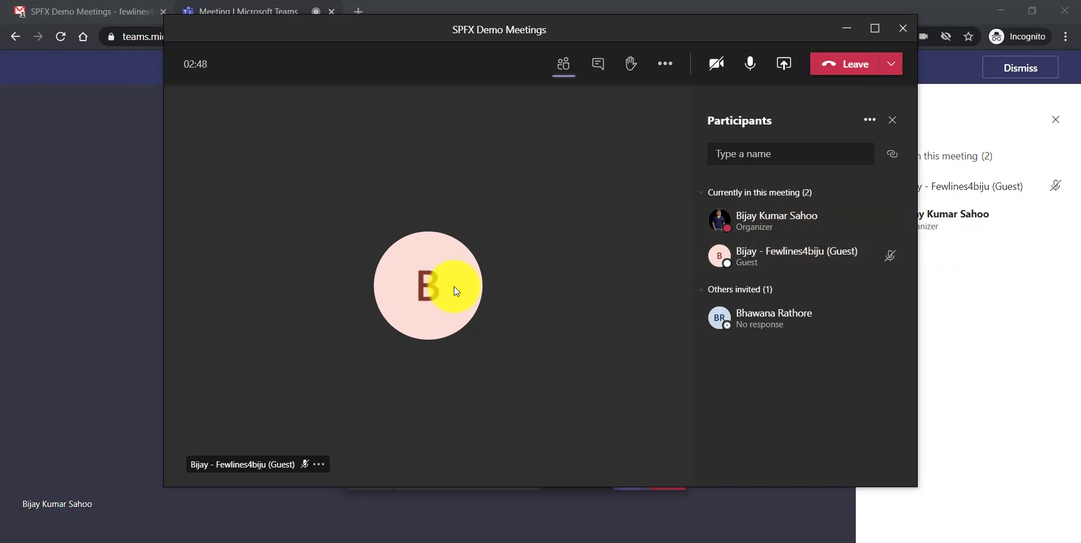
pyautogui.click(80, 229)
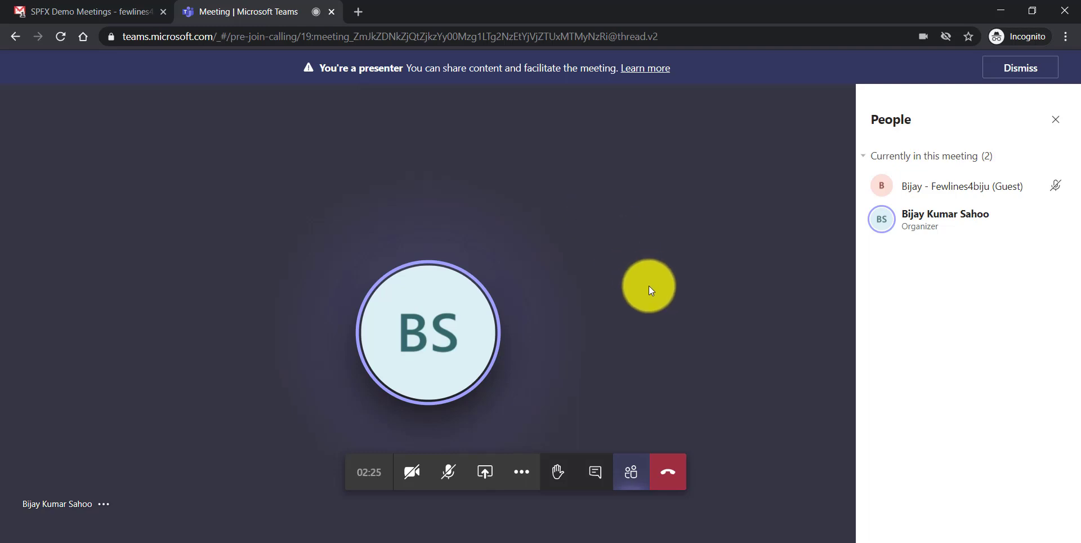
pyautogui.click(668, 470)
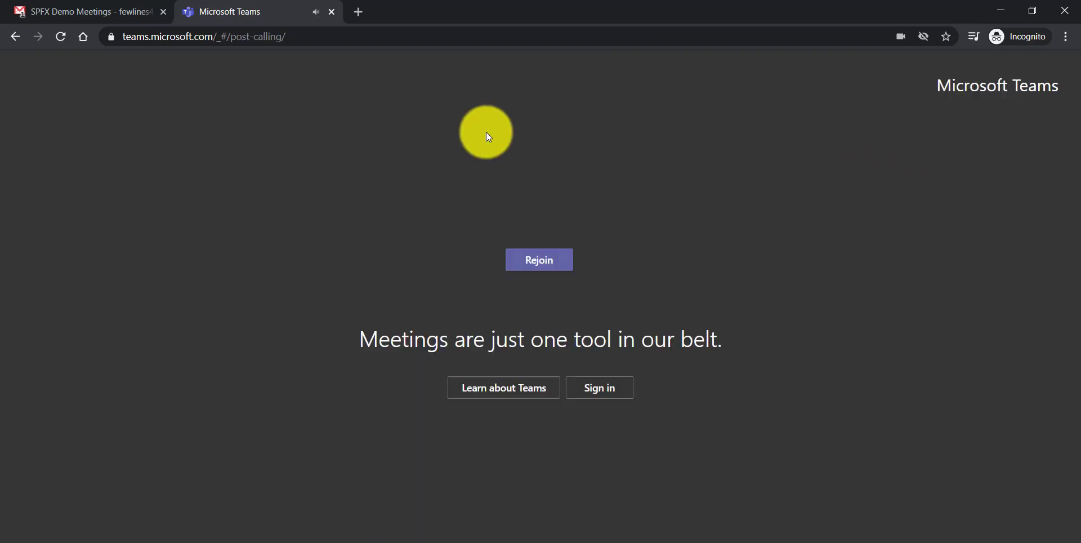
# Step: Close the finished browser meeting tab and end the SPFX Demo Meetings call for everyone
pyautogui.hotkey('ctrl', 'w')
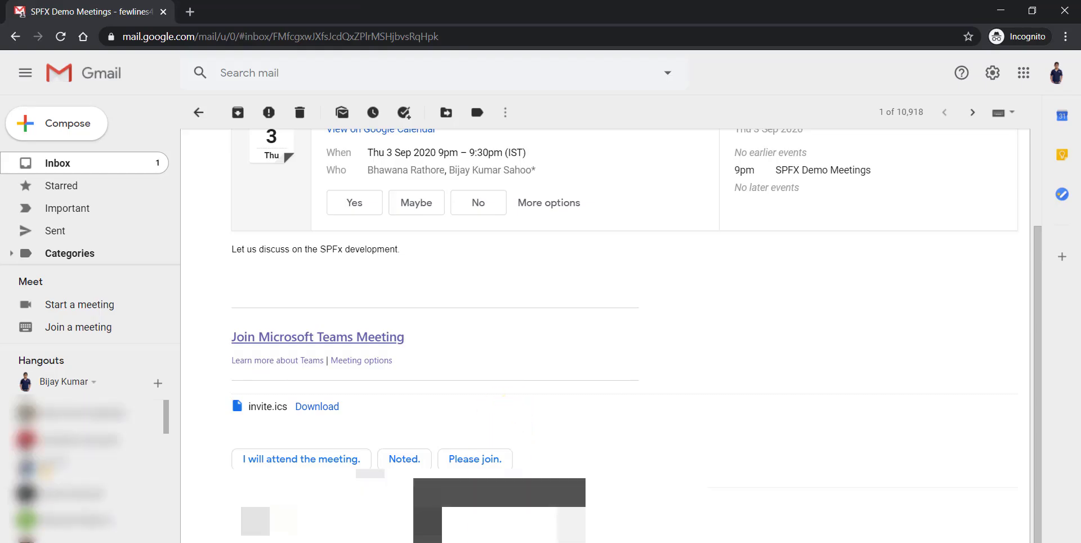
pyautogui.click(755, 496)
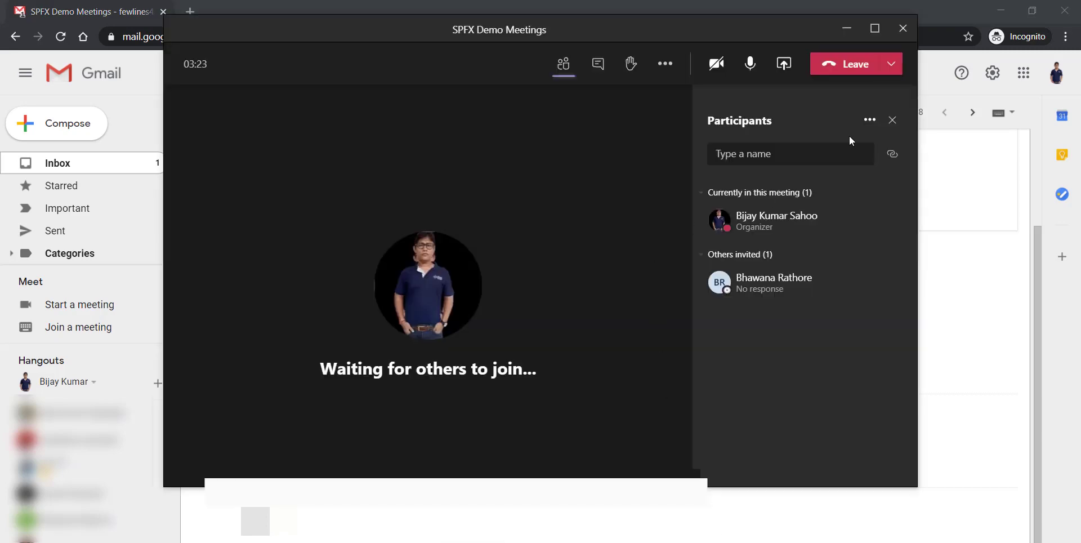
pyautogui.click(891, 65)
pyautogui.click(860, 115)
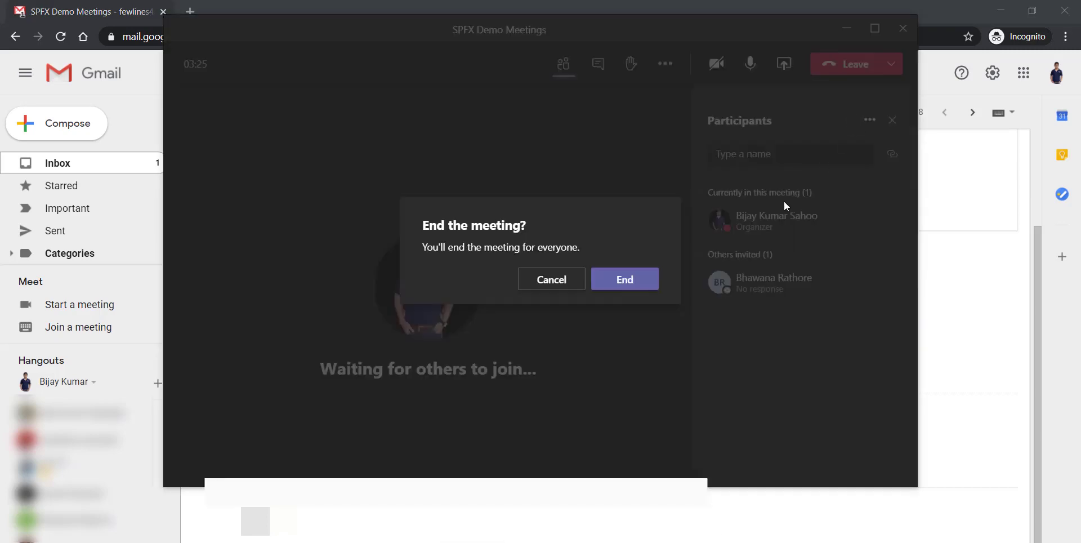
pyautogui.click(612, 283)
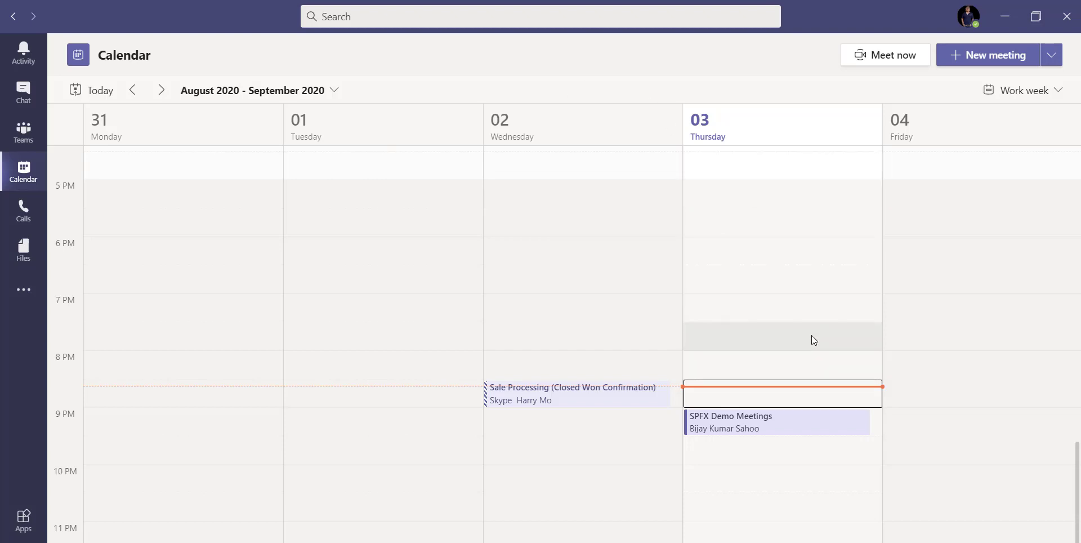
# Step: Copy the Join Microsoft Teams Meeting link from the calendar event and return to the Gmail invite window
pyautogui.click(751, 425)
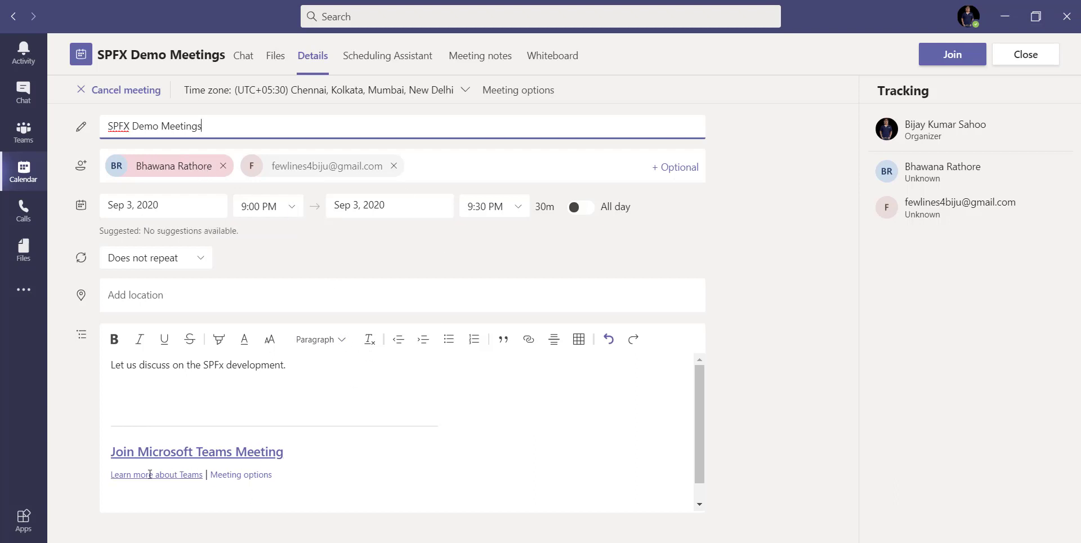
pyautogui.click(240, 450)
pyautogui.rightClick(240, 450)
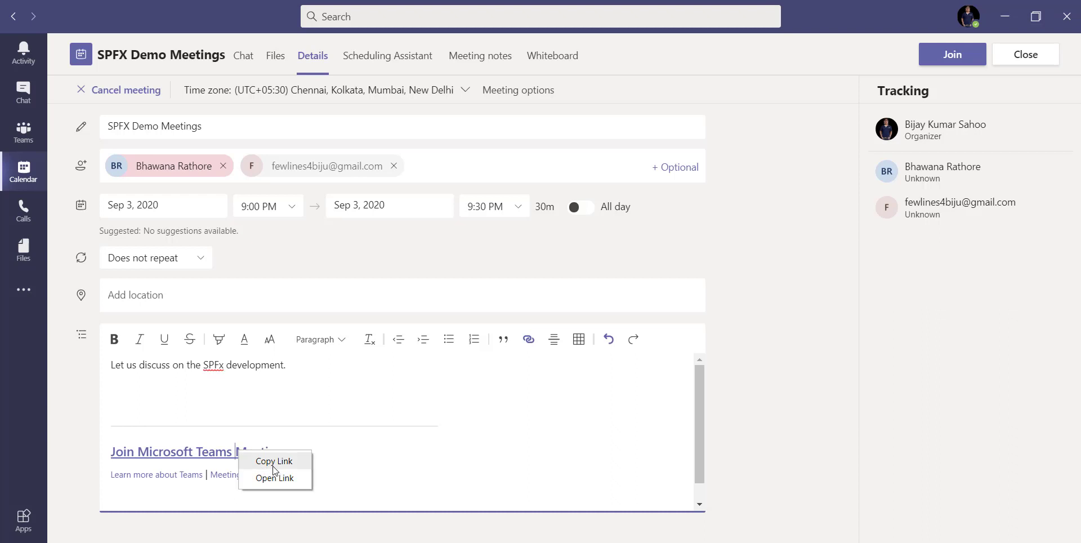
pyautogui.click(274, 462)
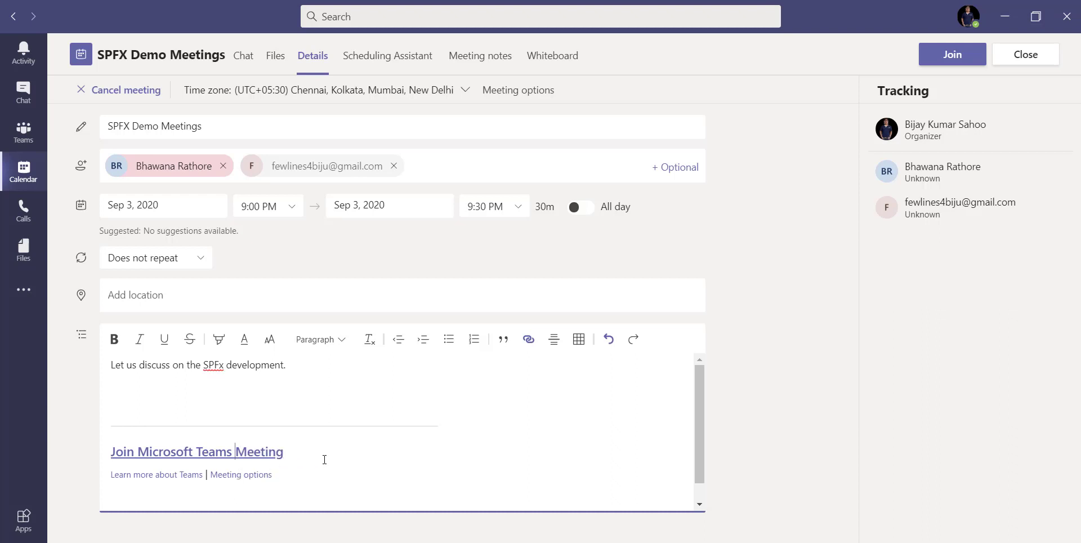
pyautogui.click(467, 542)
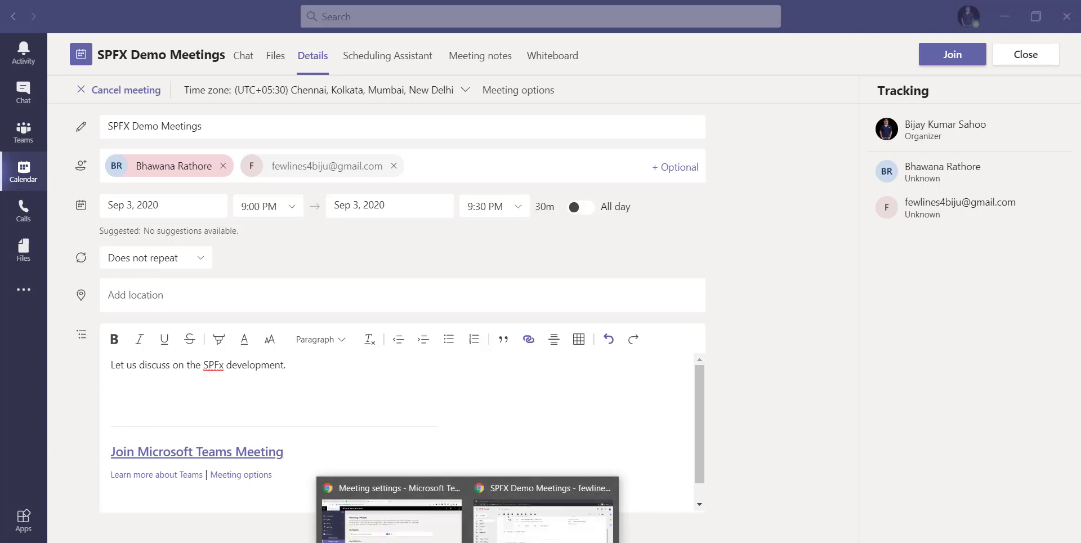
pyautogui.click(516, 532)
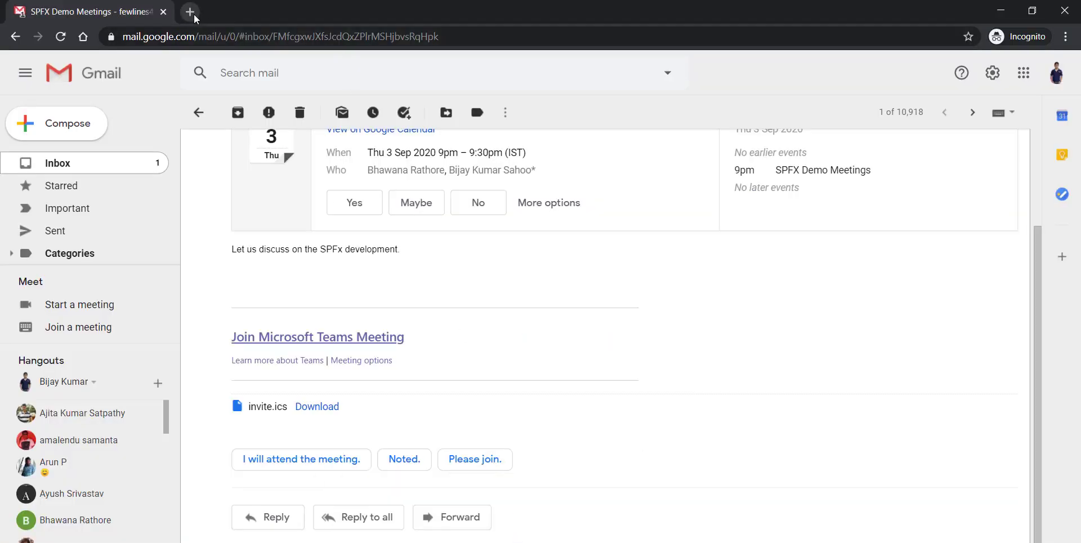
# Step: Load the copied join link in a new Chrome tab, then go back to the admin center Meeting settings window
pyautogui.click(192, 12)
pyautogui.rightClick(244, 37)
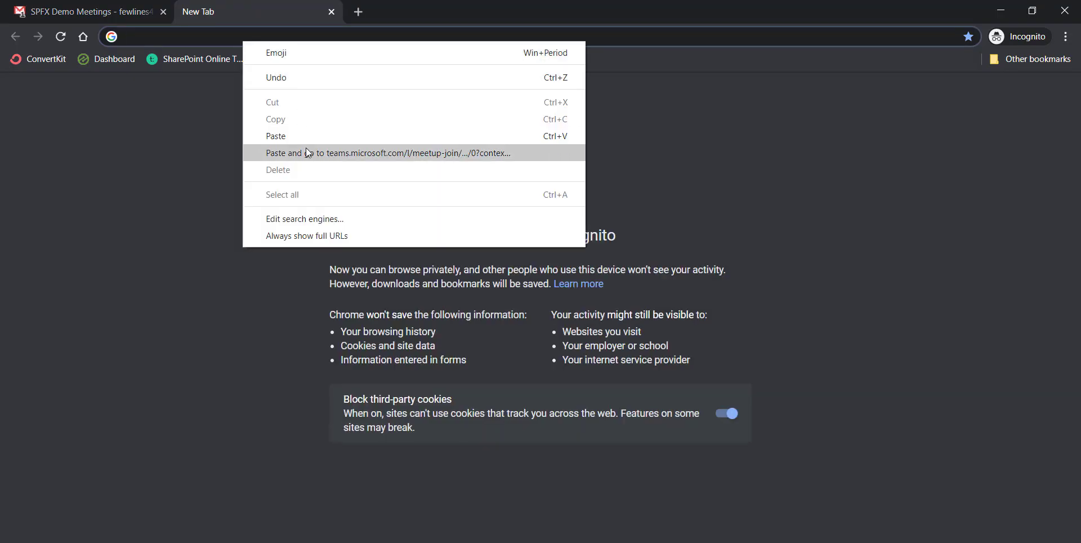
pyautogui.click(308, 152)
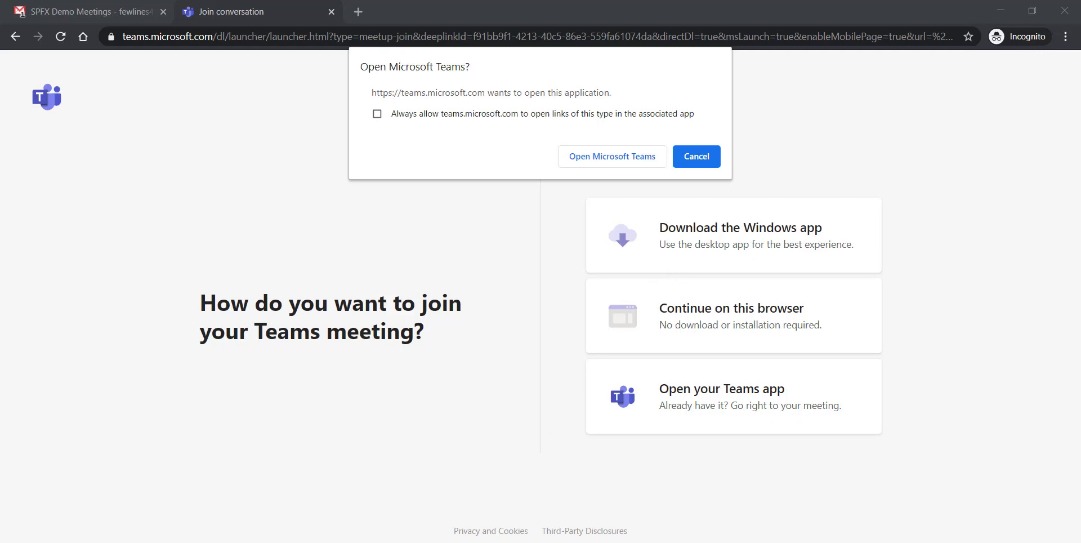
pyautogui.click(392, 509)
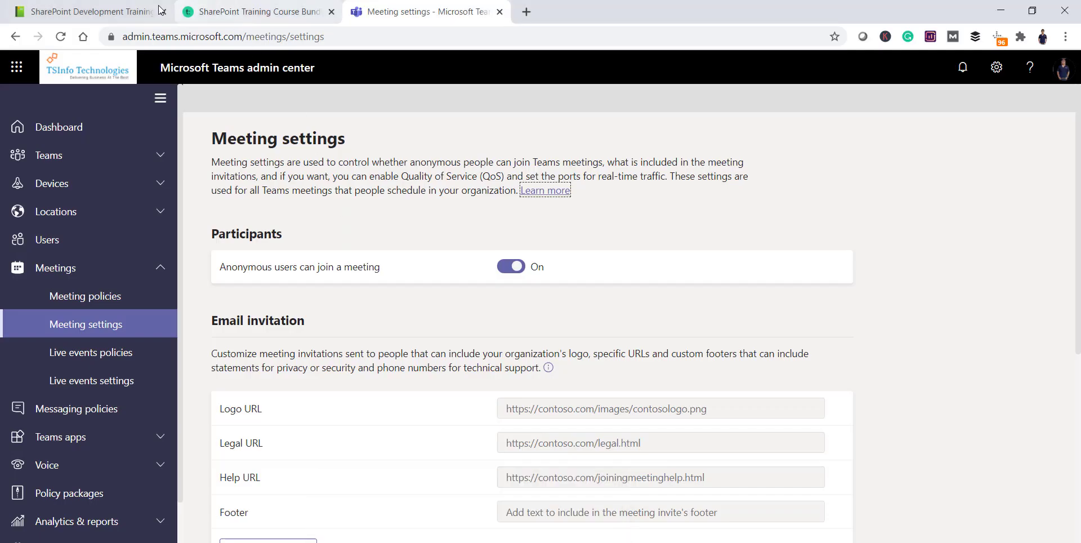
# Step: Look over the SharePoint Development Training page on SPGuides
pyautogui.click(158, 11)
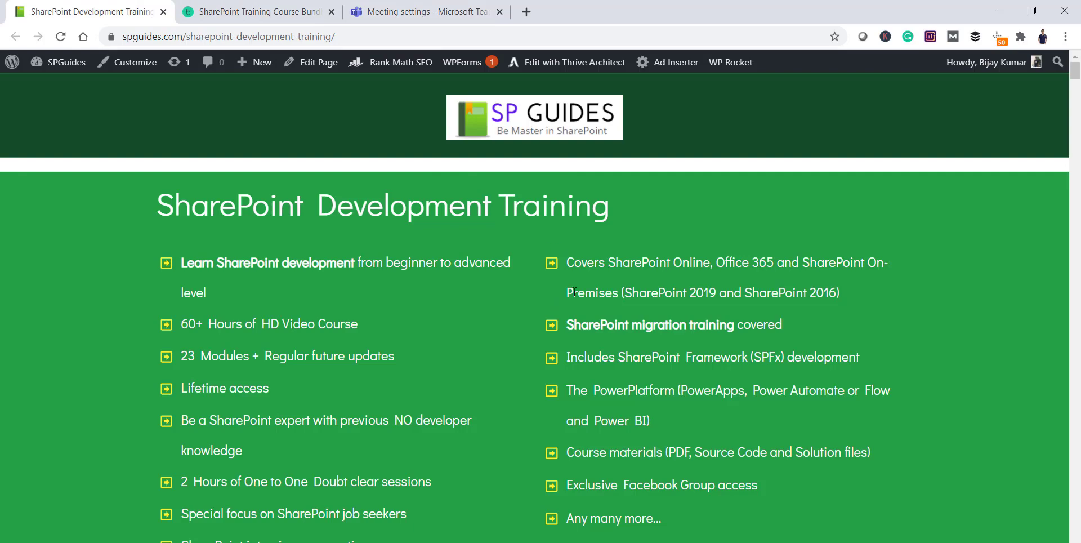
pyautogui.scroll(-4, 583, 307)
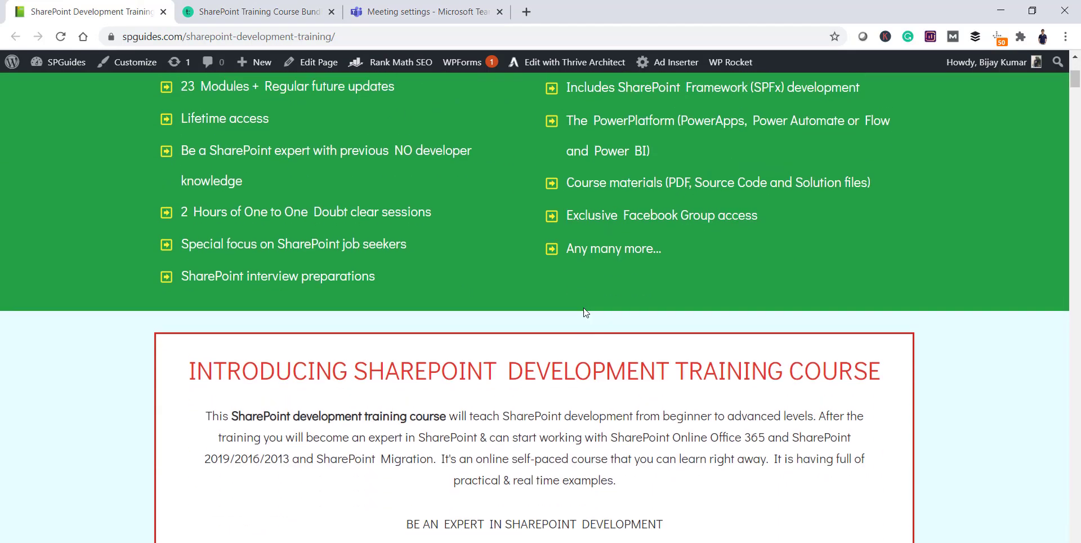
pyautogui.scroll(4, 581, 309)
# Step: Browse the SharePoint Training Course Bundle courses, then advance to the 'Subscribe to Our YouTube Channel' slide
pyautogui.click(212, 9)
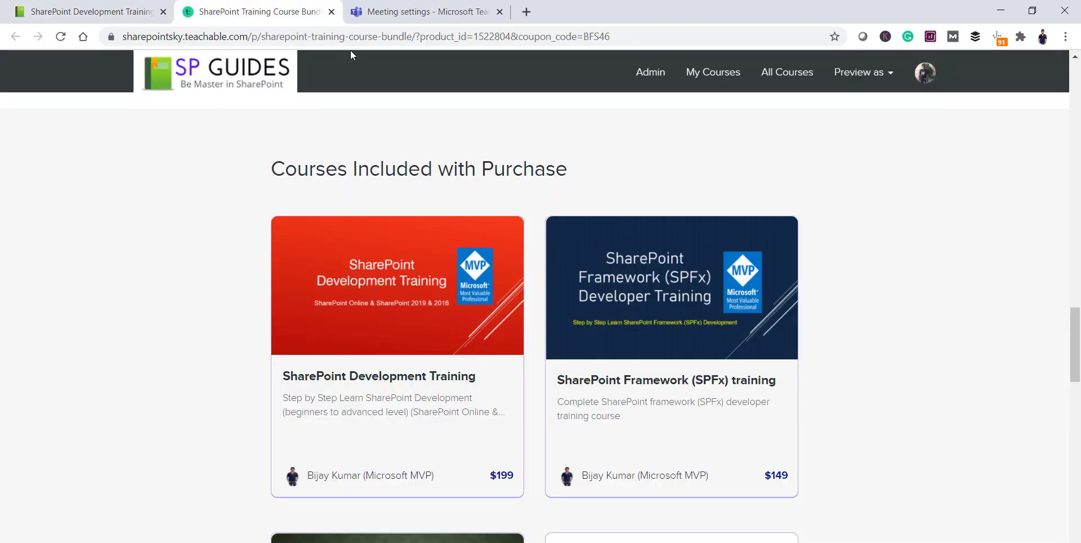
pyautogui.scroll(5, 461, 256)
pyautogui.scroll(-4, 462, 256)
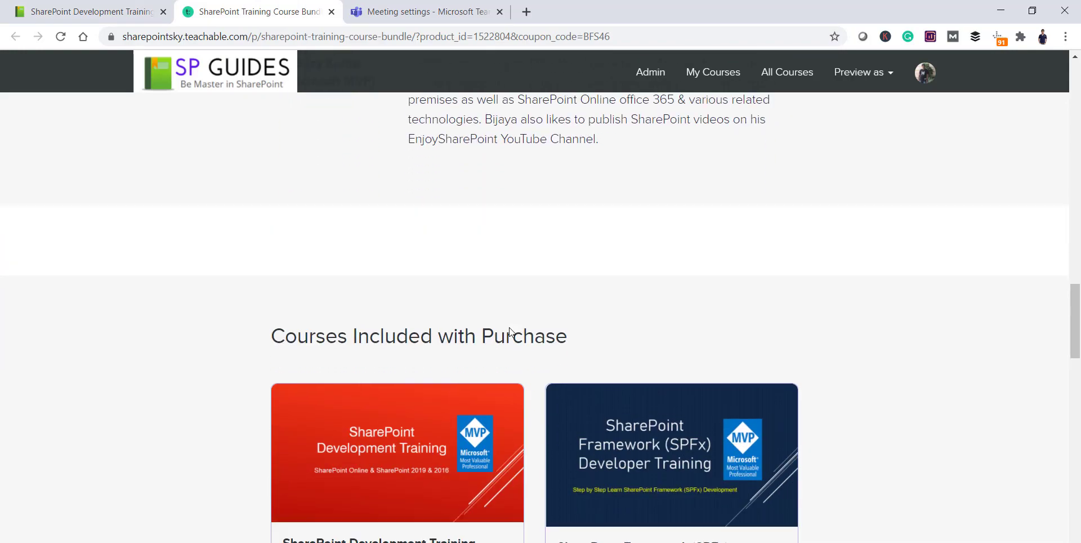
pyautogui.scroll(-6, 529, 304)
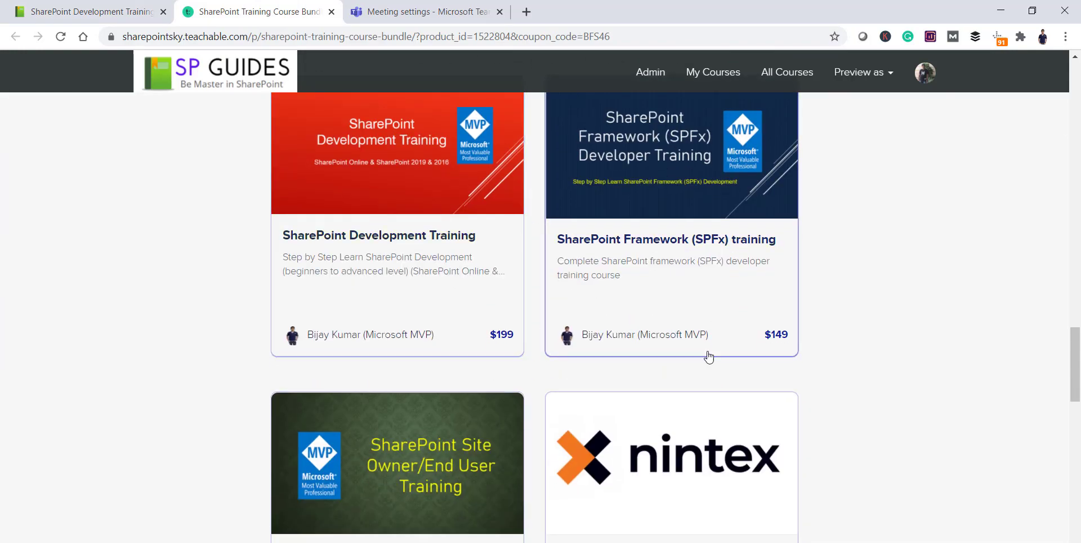
pyautogui.scroll(-8, 629, 405)
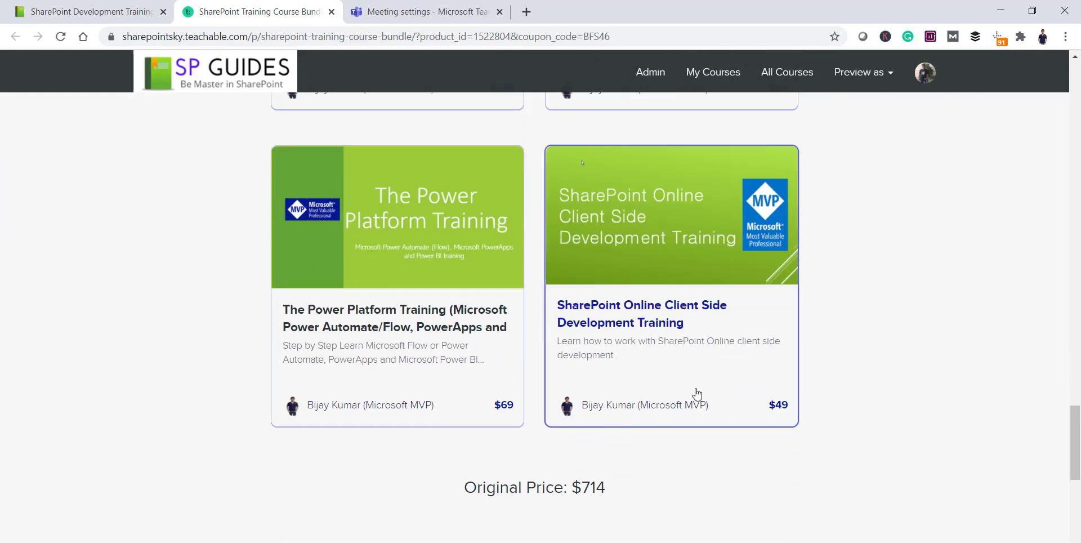
pyautogui.scroll(5, 697, 392)
pyautogui.scroll(5, 695, 389)
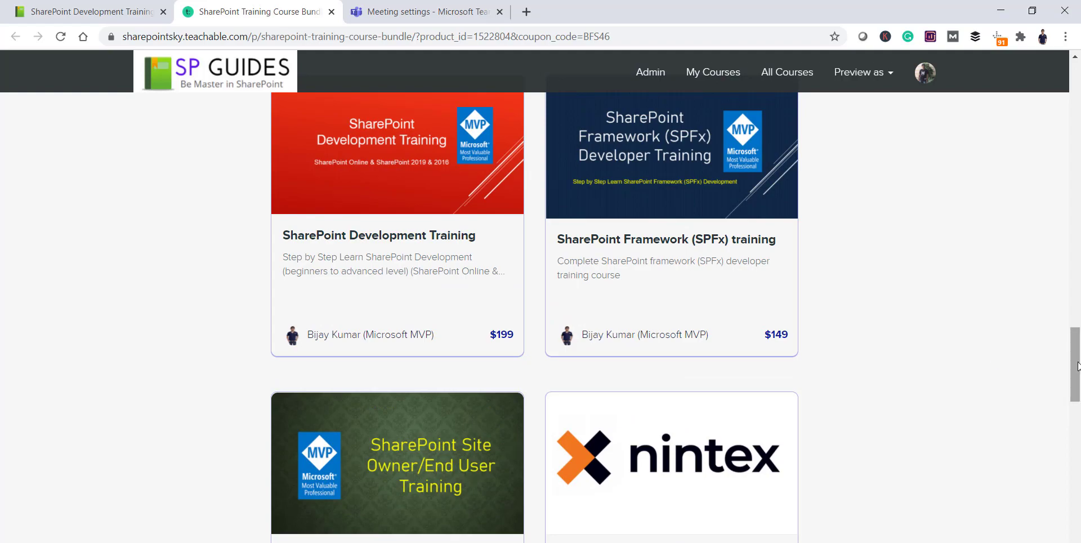
pyautogui.moveTo(1075, 360); pyautogui.dragTo(1075, 127)
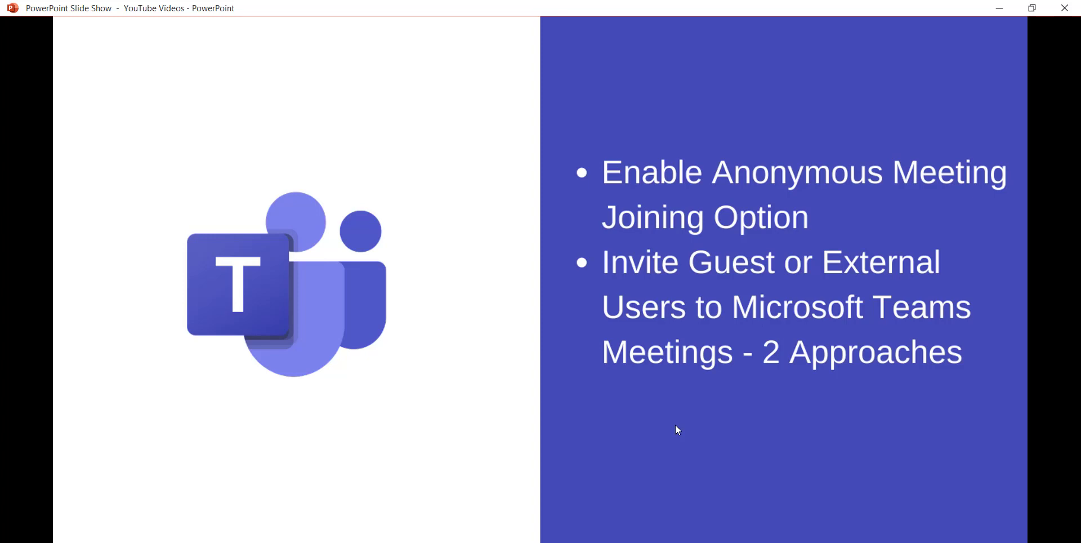
pyautogui.click(676, 426)
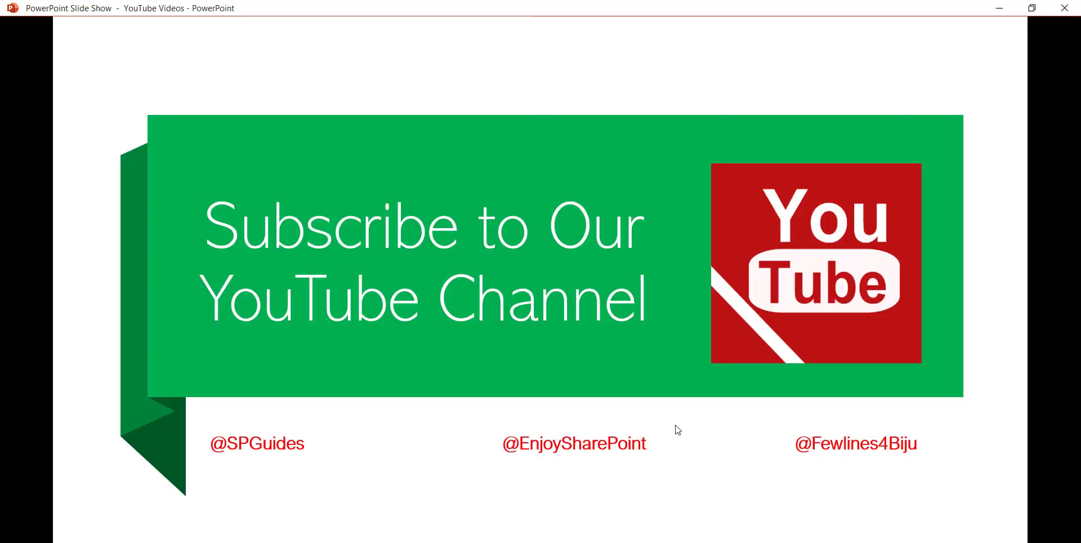